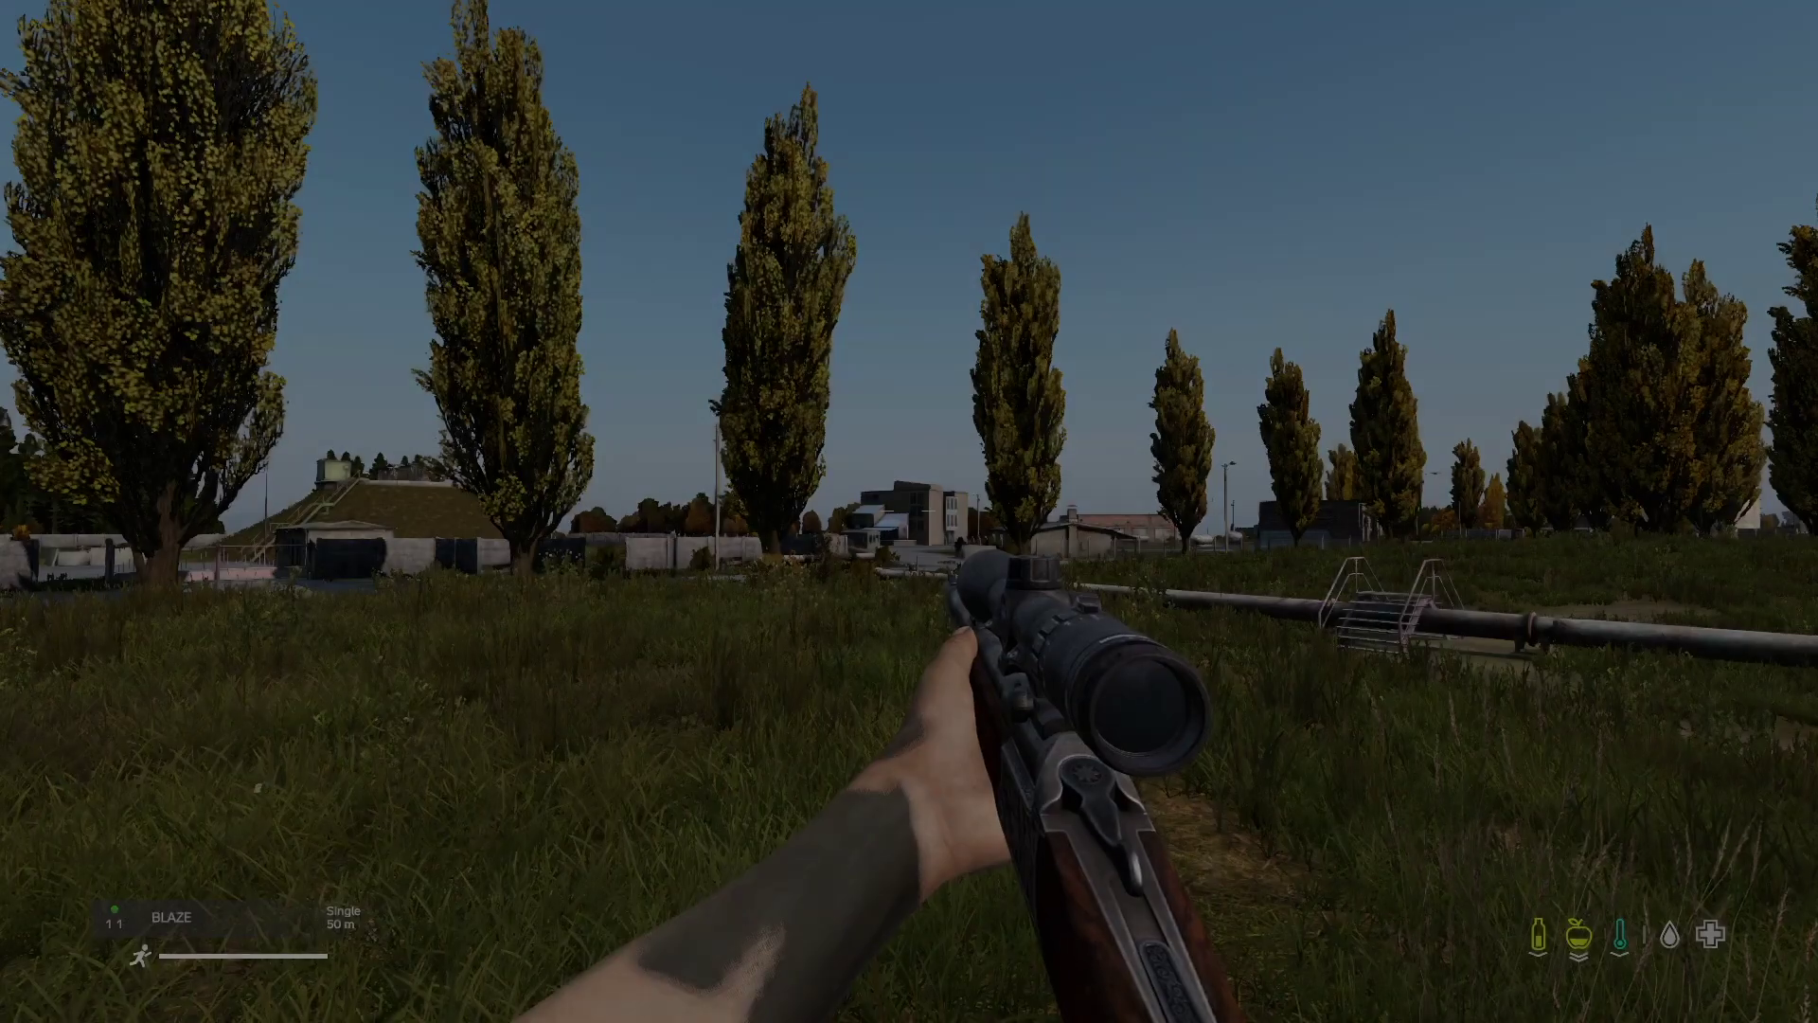
# Switch the held weapon from the BLAZE to the KAS-74U and briefly aim down its sights.
pyautogui.press('Tab')
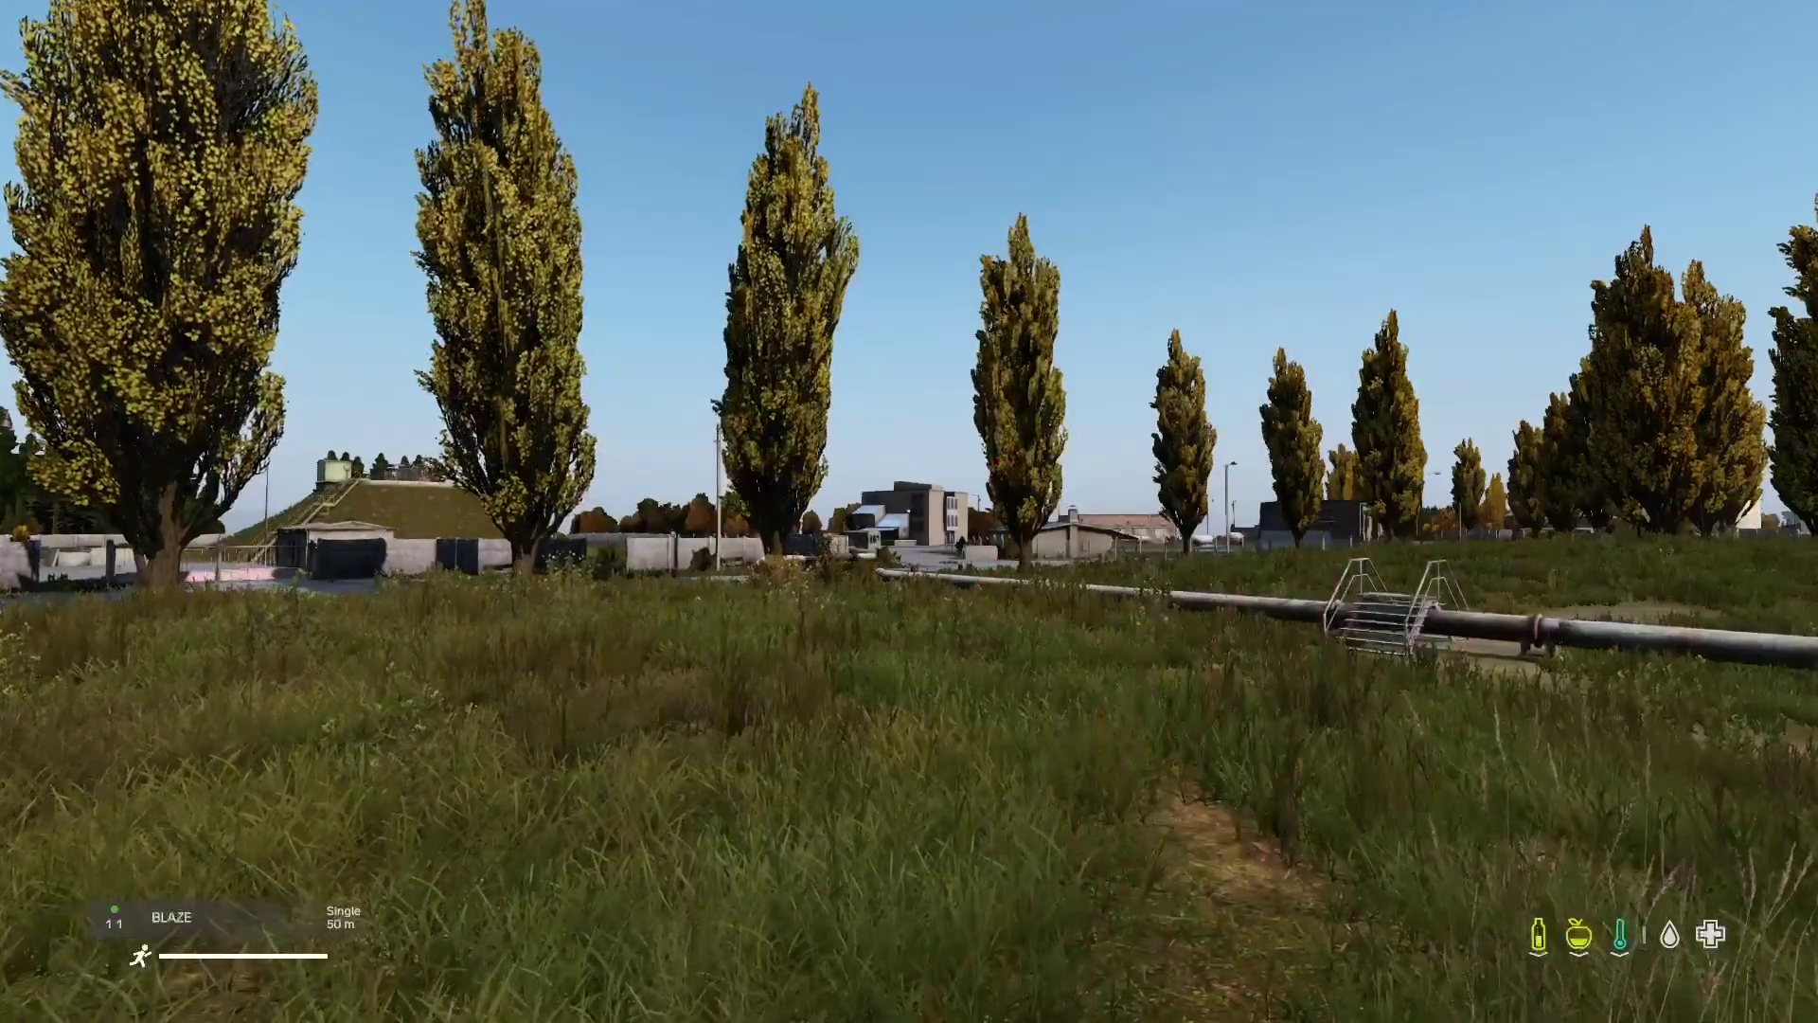
pyautogui.press('2')
pyautogui.rightClick(910, 512)
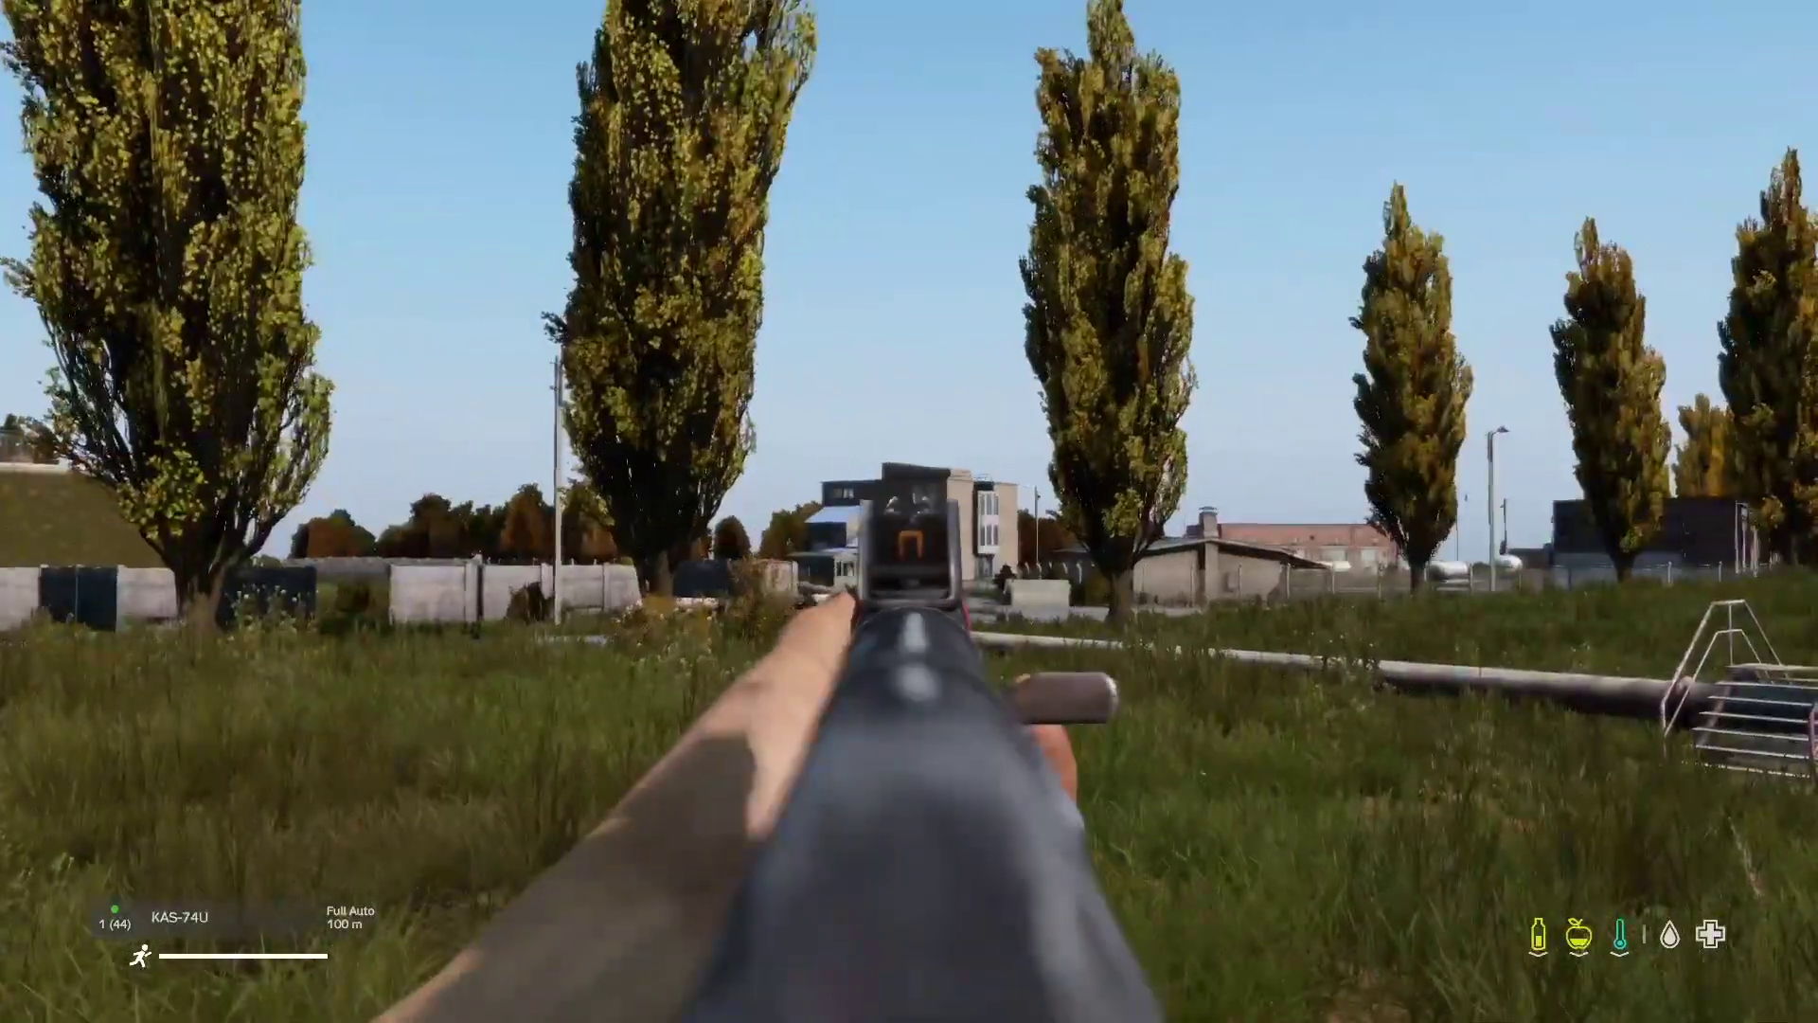
pyautogui.rightClick(909, 511)
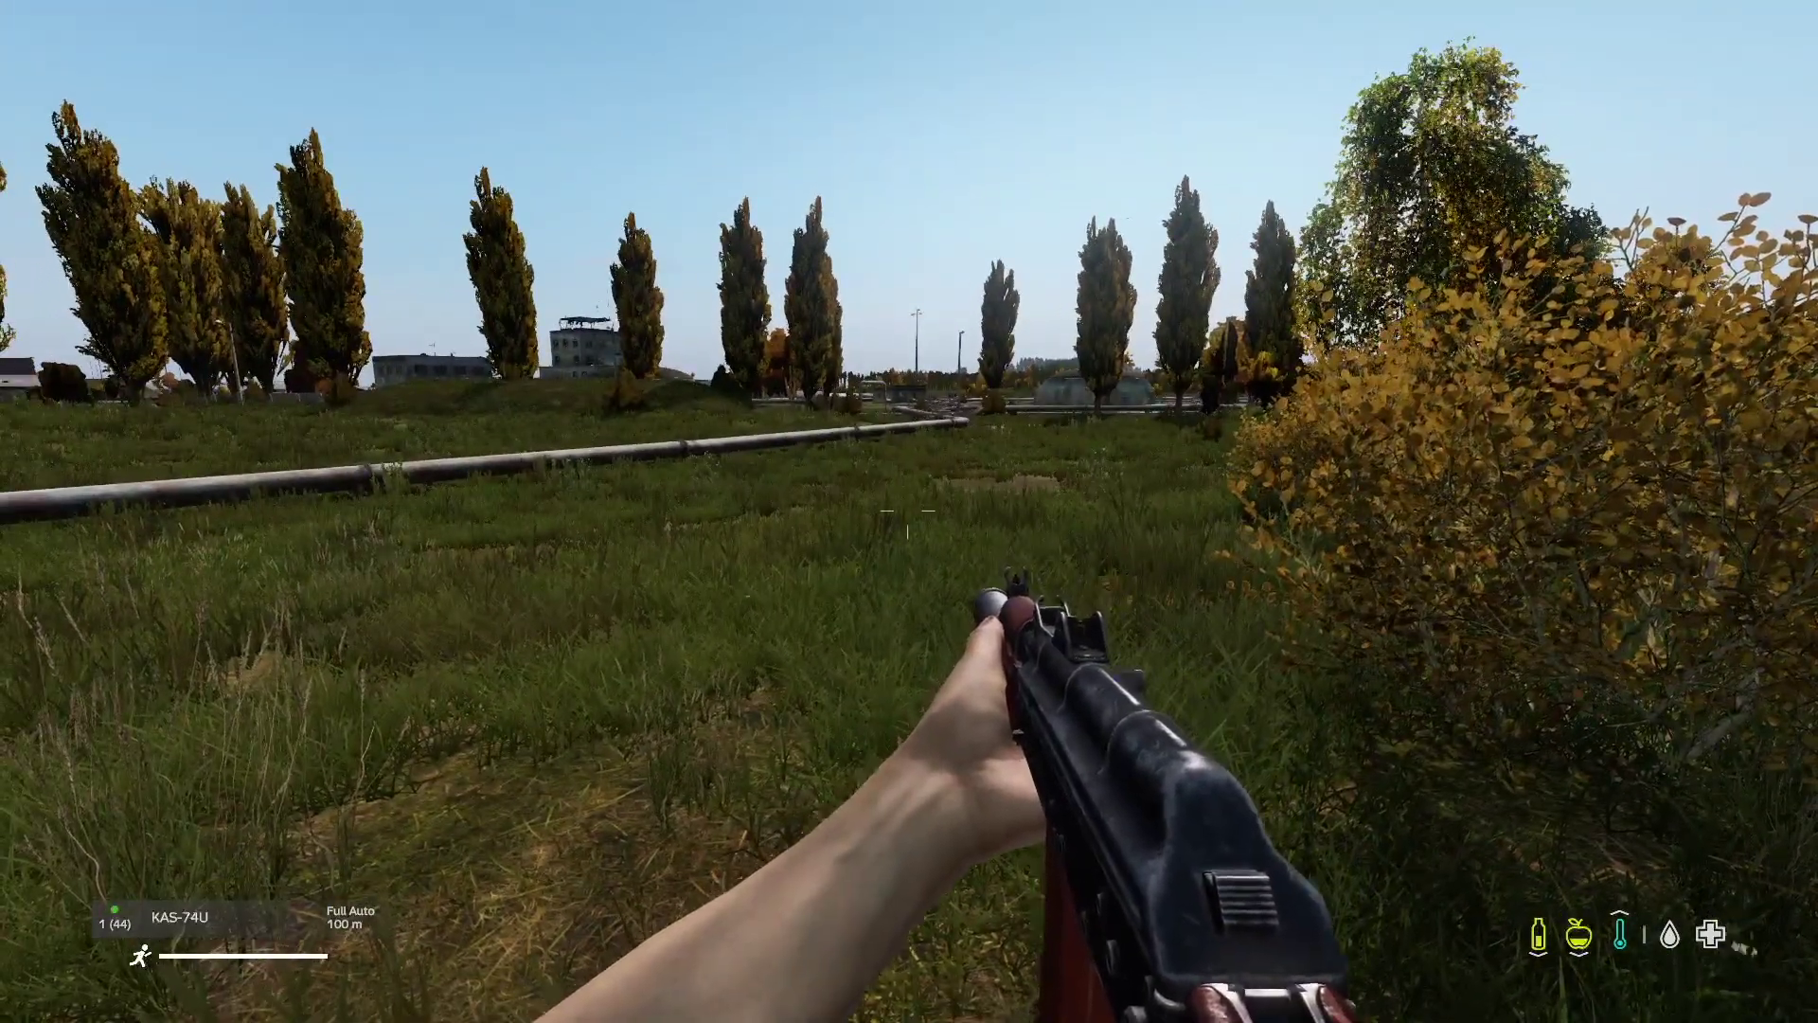
# Pause the game and open its options on the Game settings.
pyautogui.press('Escape')
pyautogui.press('Up')
pyautogui.press('Up')
pyautogui.press('Up')
pyautogui.press('Up')
pyautogui.press('Up')
pyautogui.press('Return')
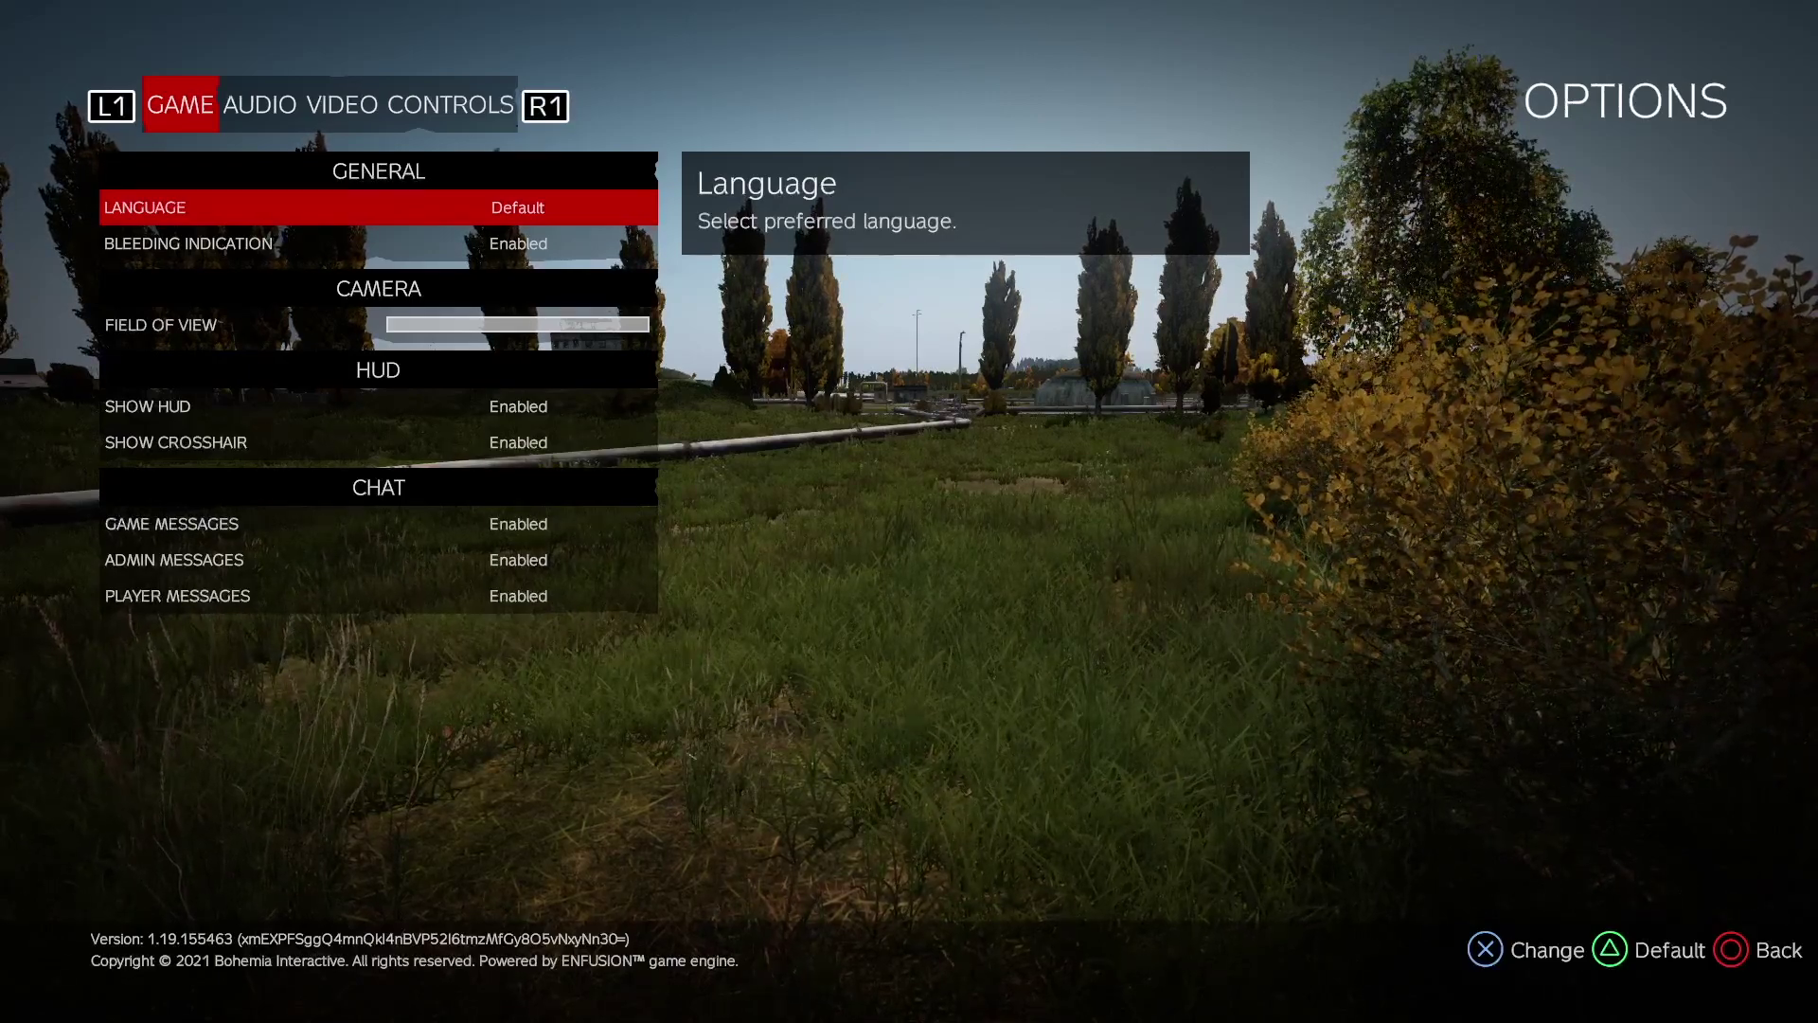
# Examine the descriptions of the Game settings, from bleeding indication through HUD, crosshair and chat messages.
pyautogui.press('Down')
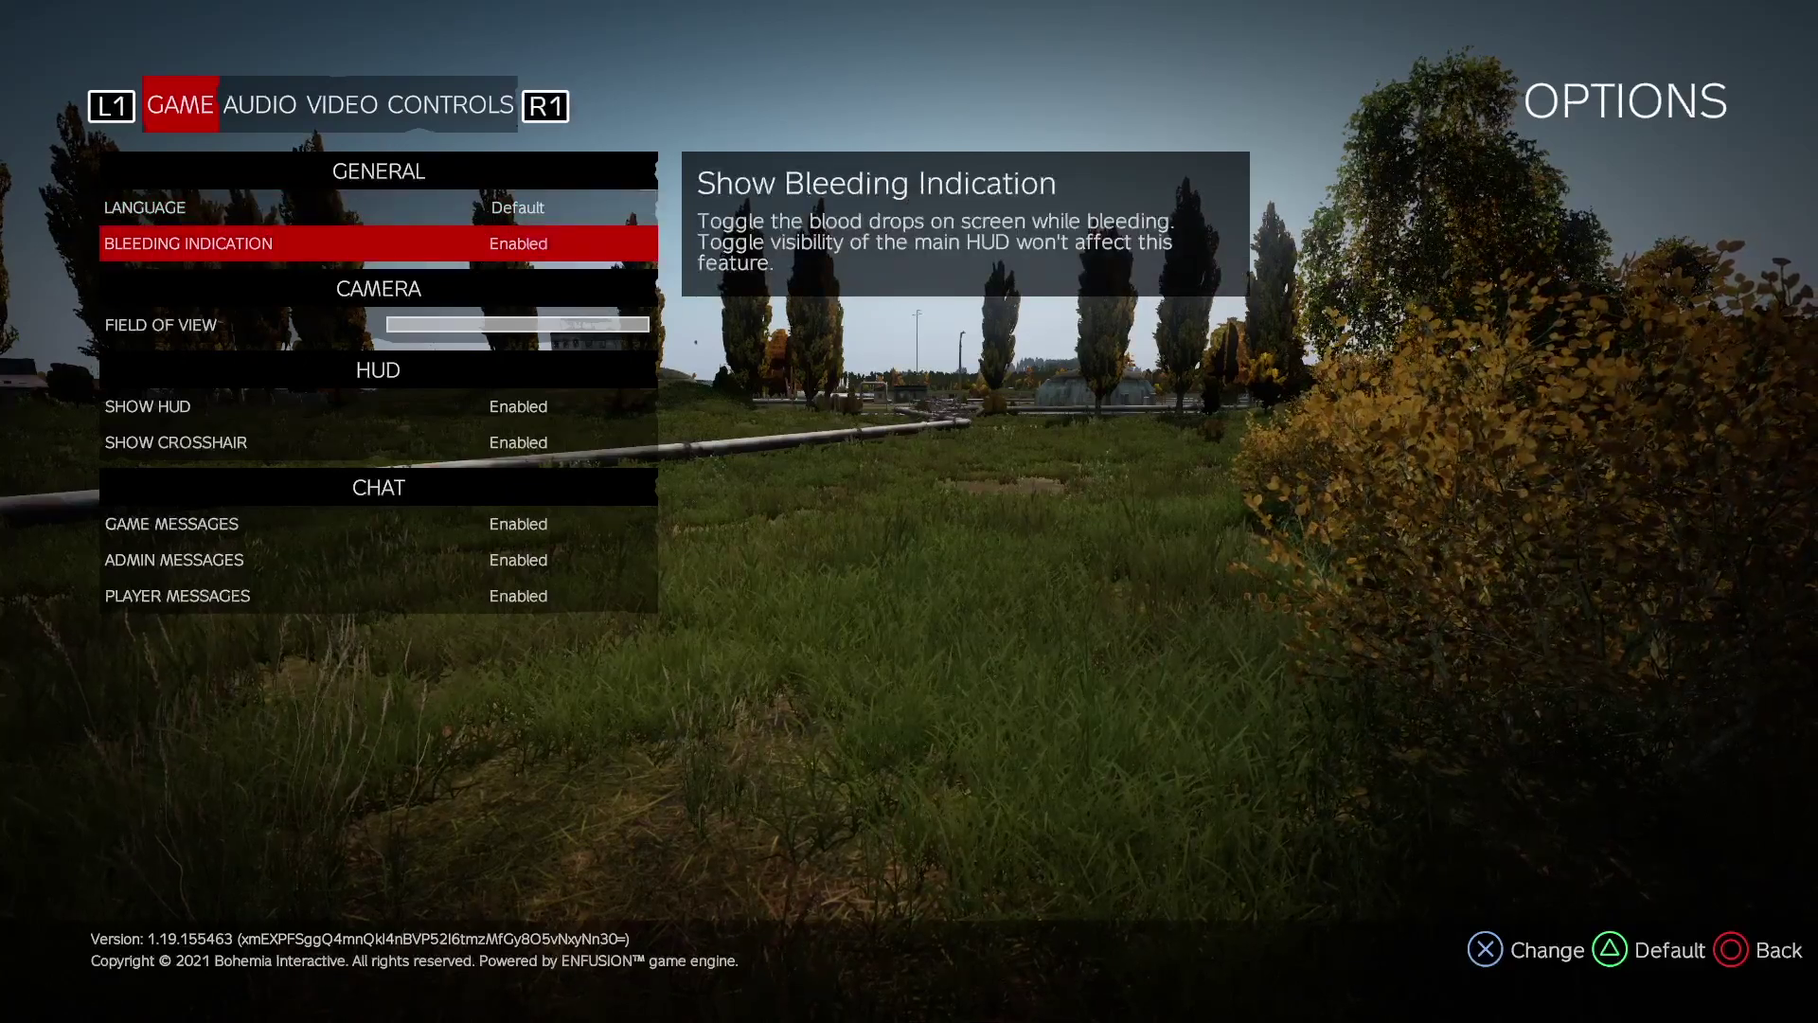
pyautogui.press('Down')
pyautogui.press('Down')
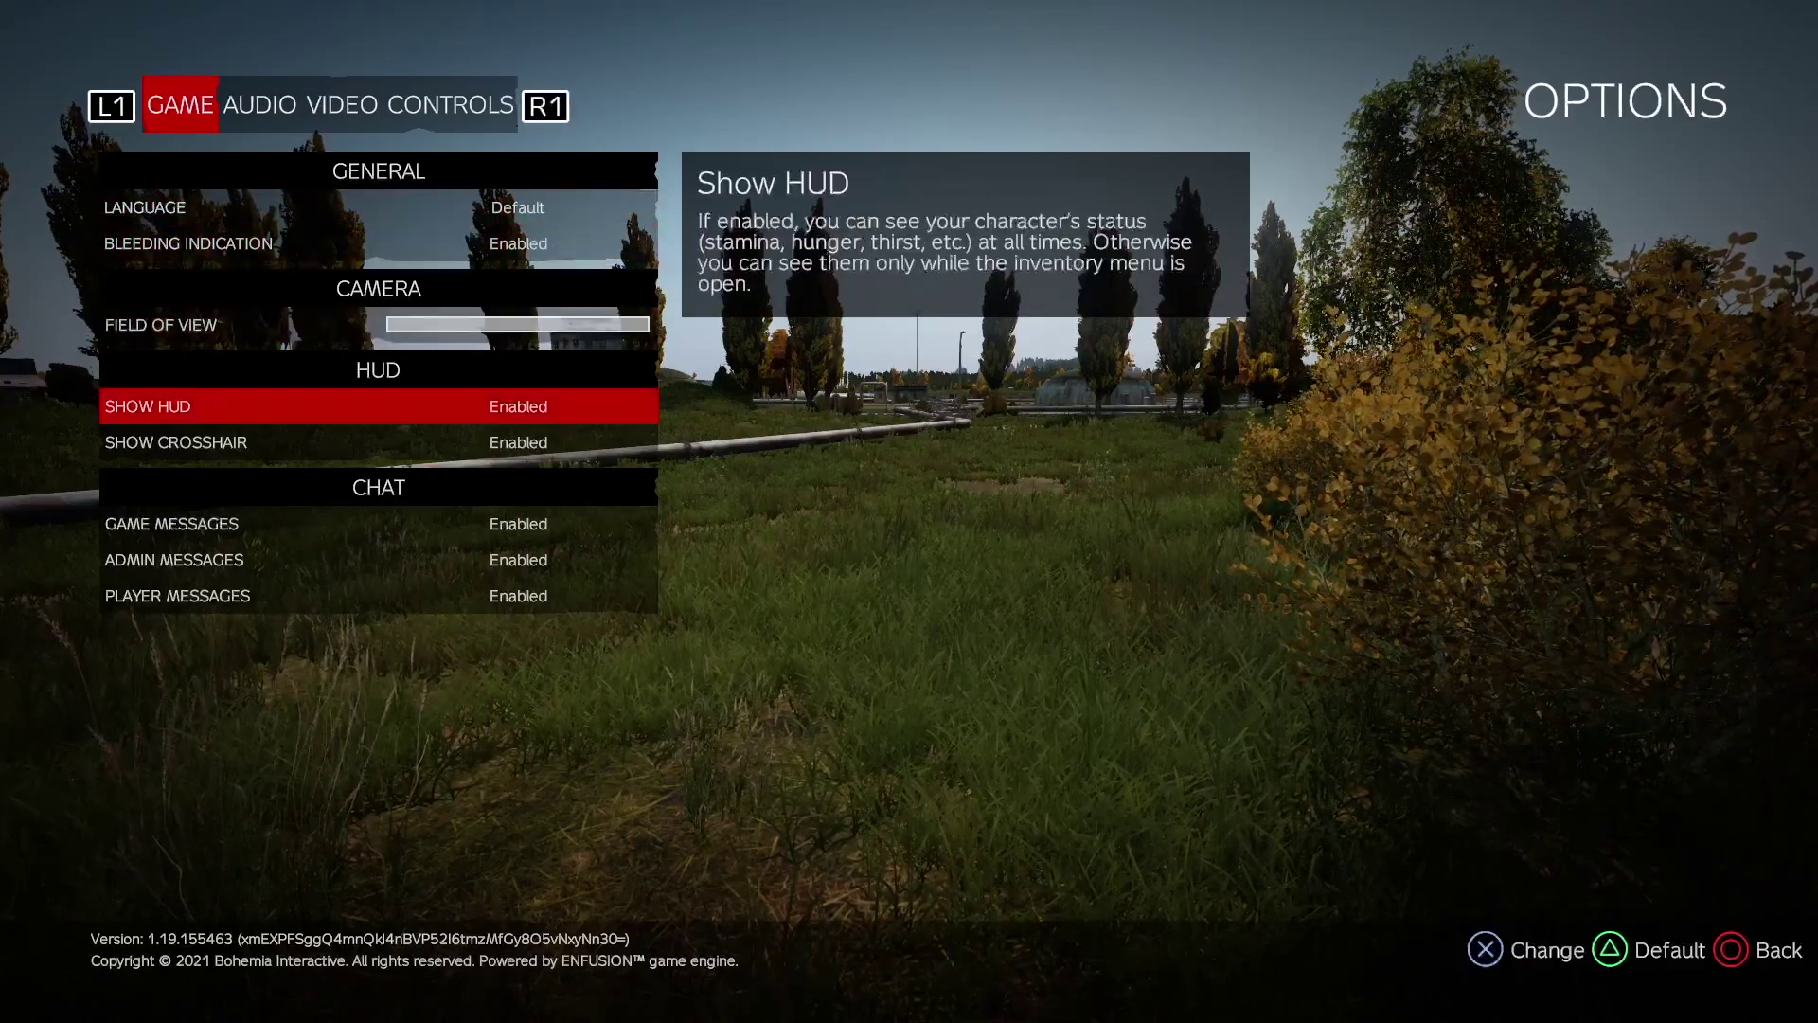
pyautogui.press('Down')
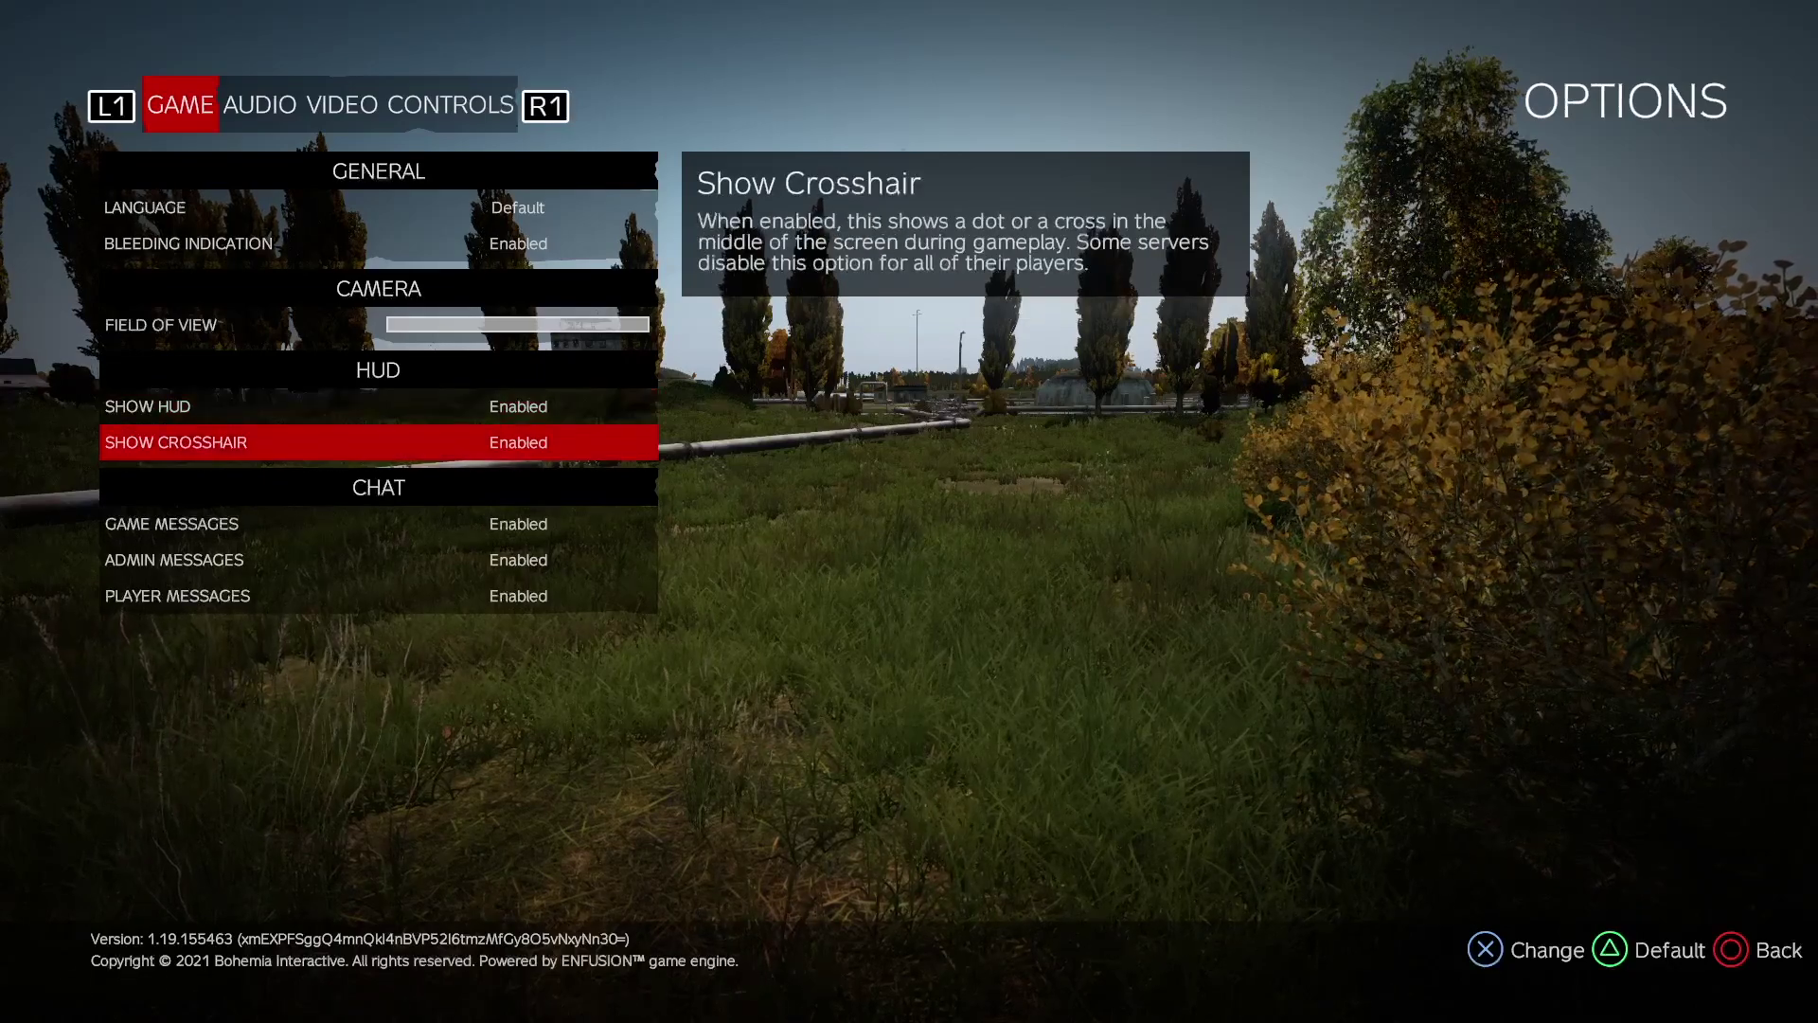
pyautogui.press('Down')
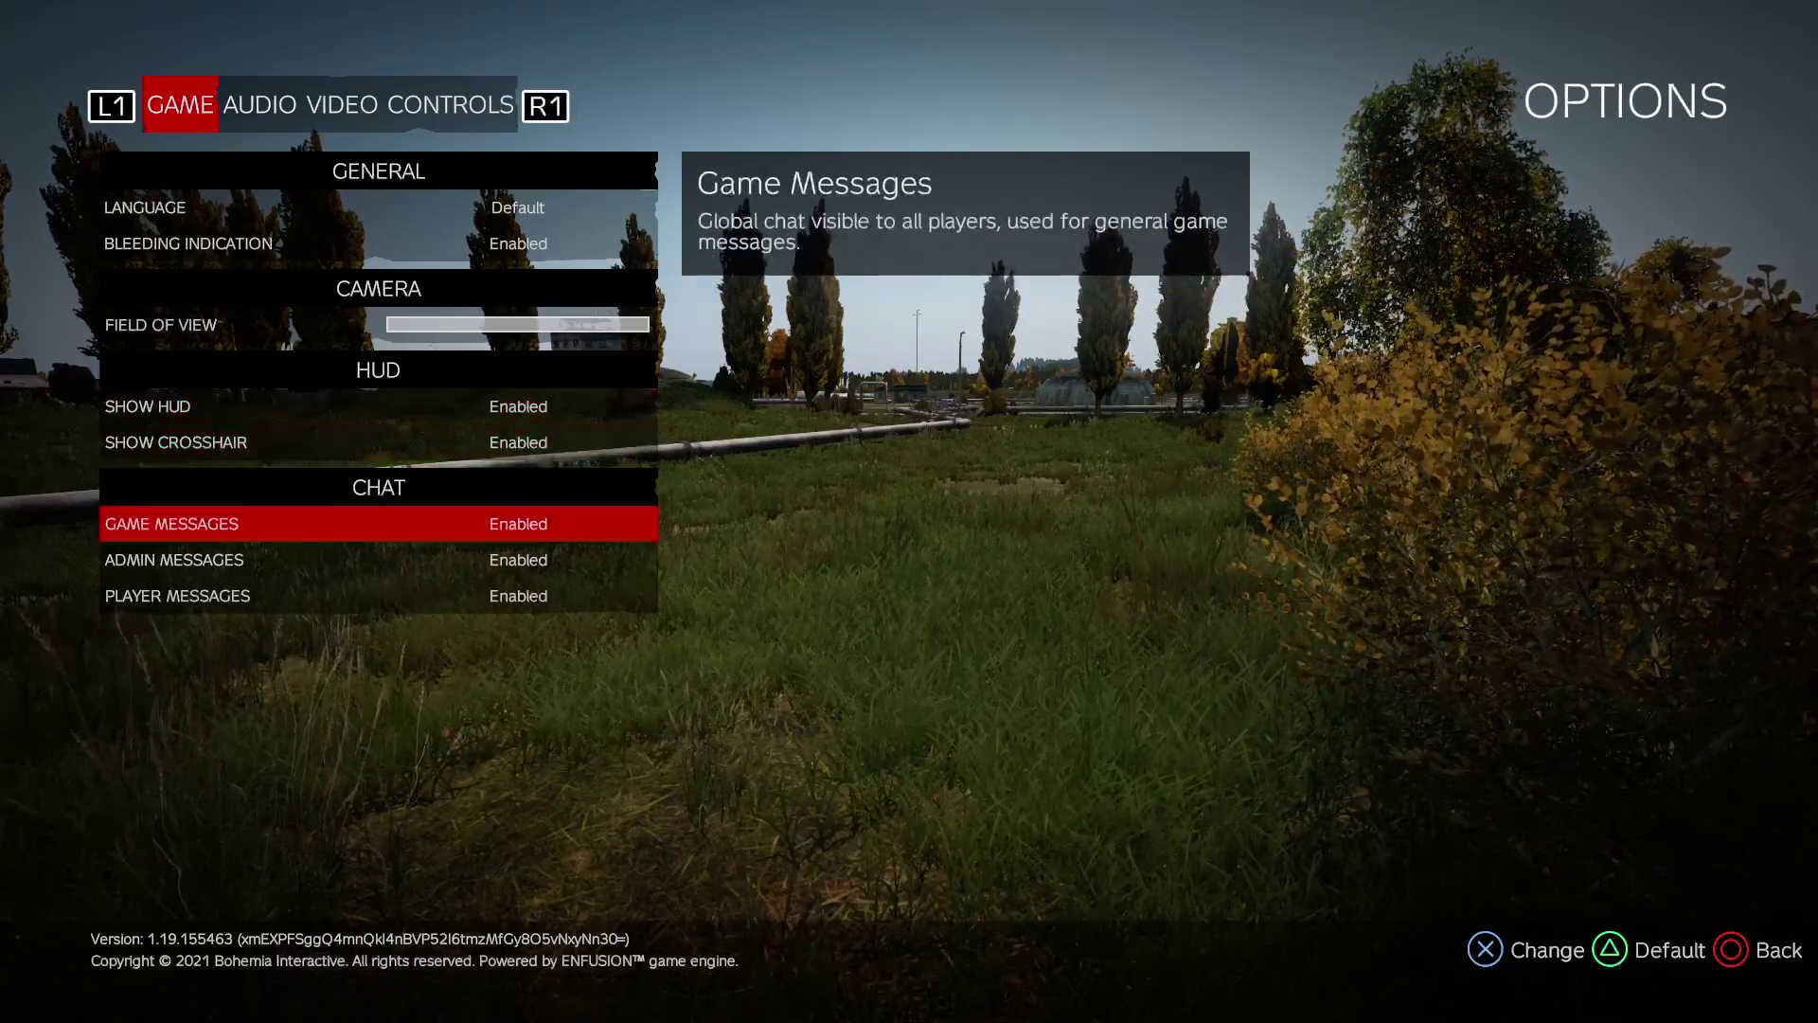
pyautogui.press('Down')
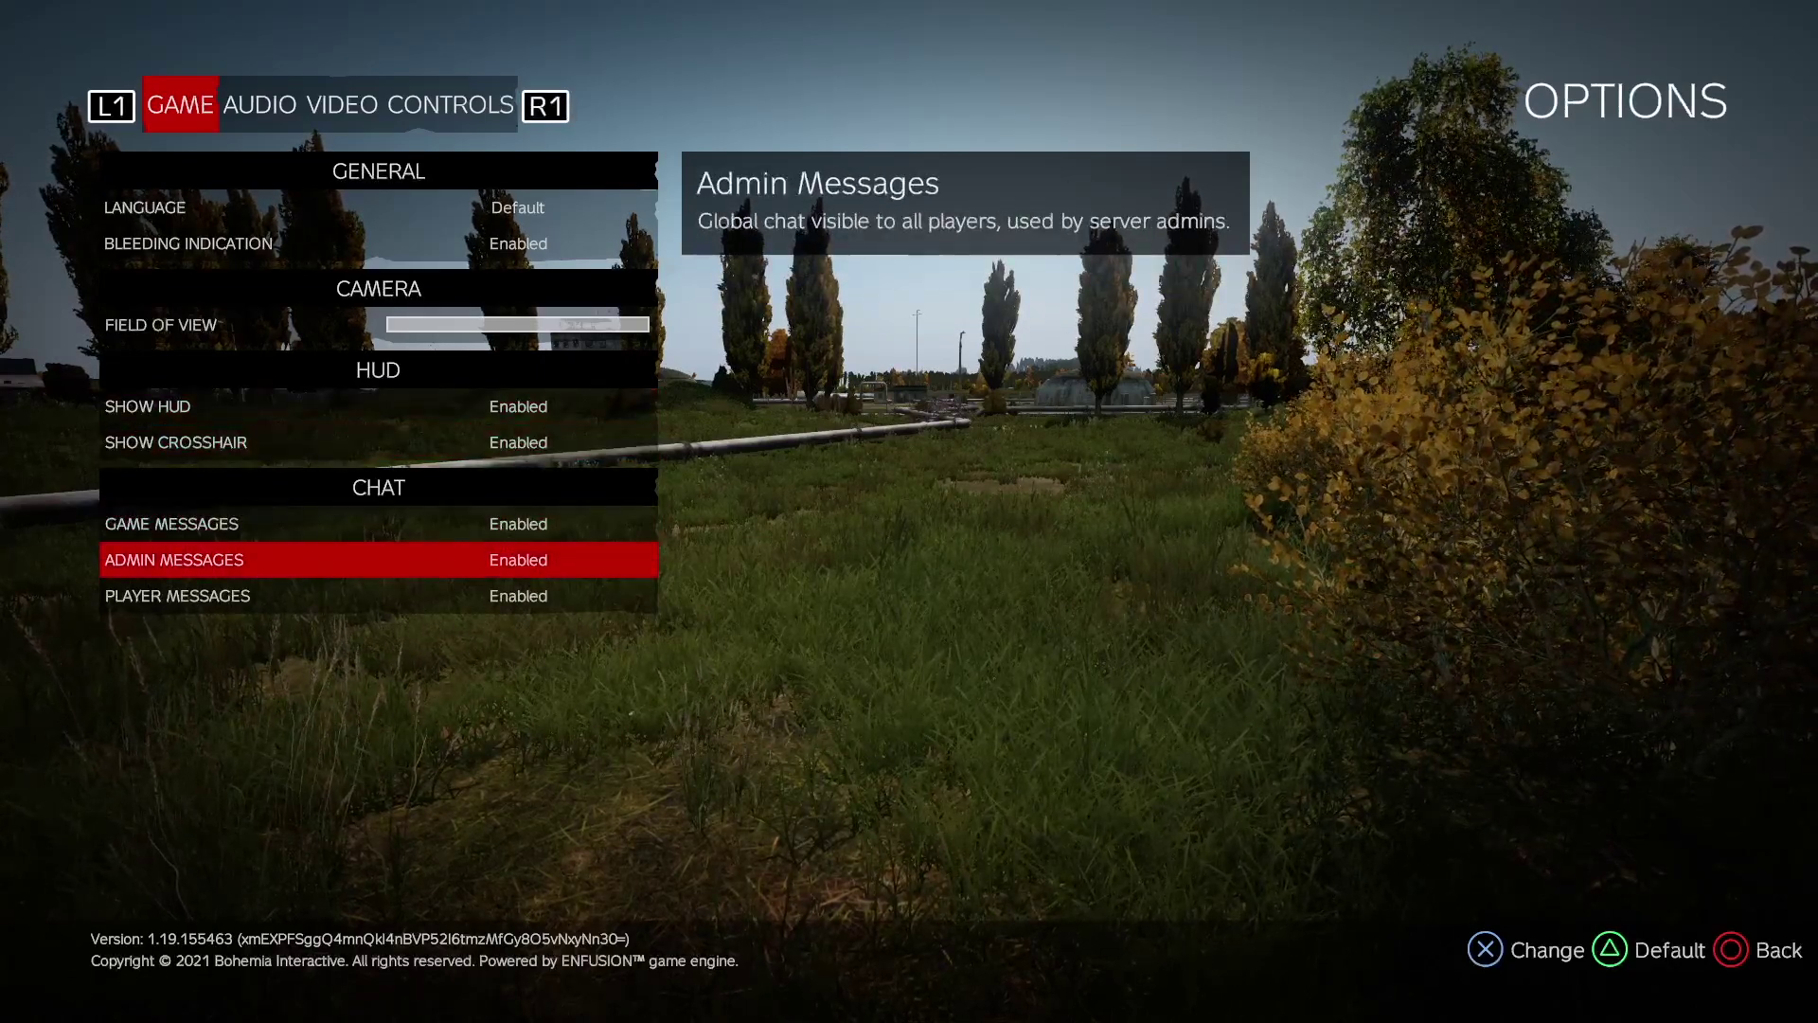
pyautogui.press('Down')
pyautogui.press('Down')
pyautogui.press('Down')
pyautogui.press('Up')
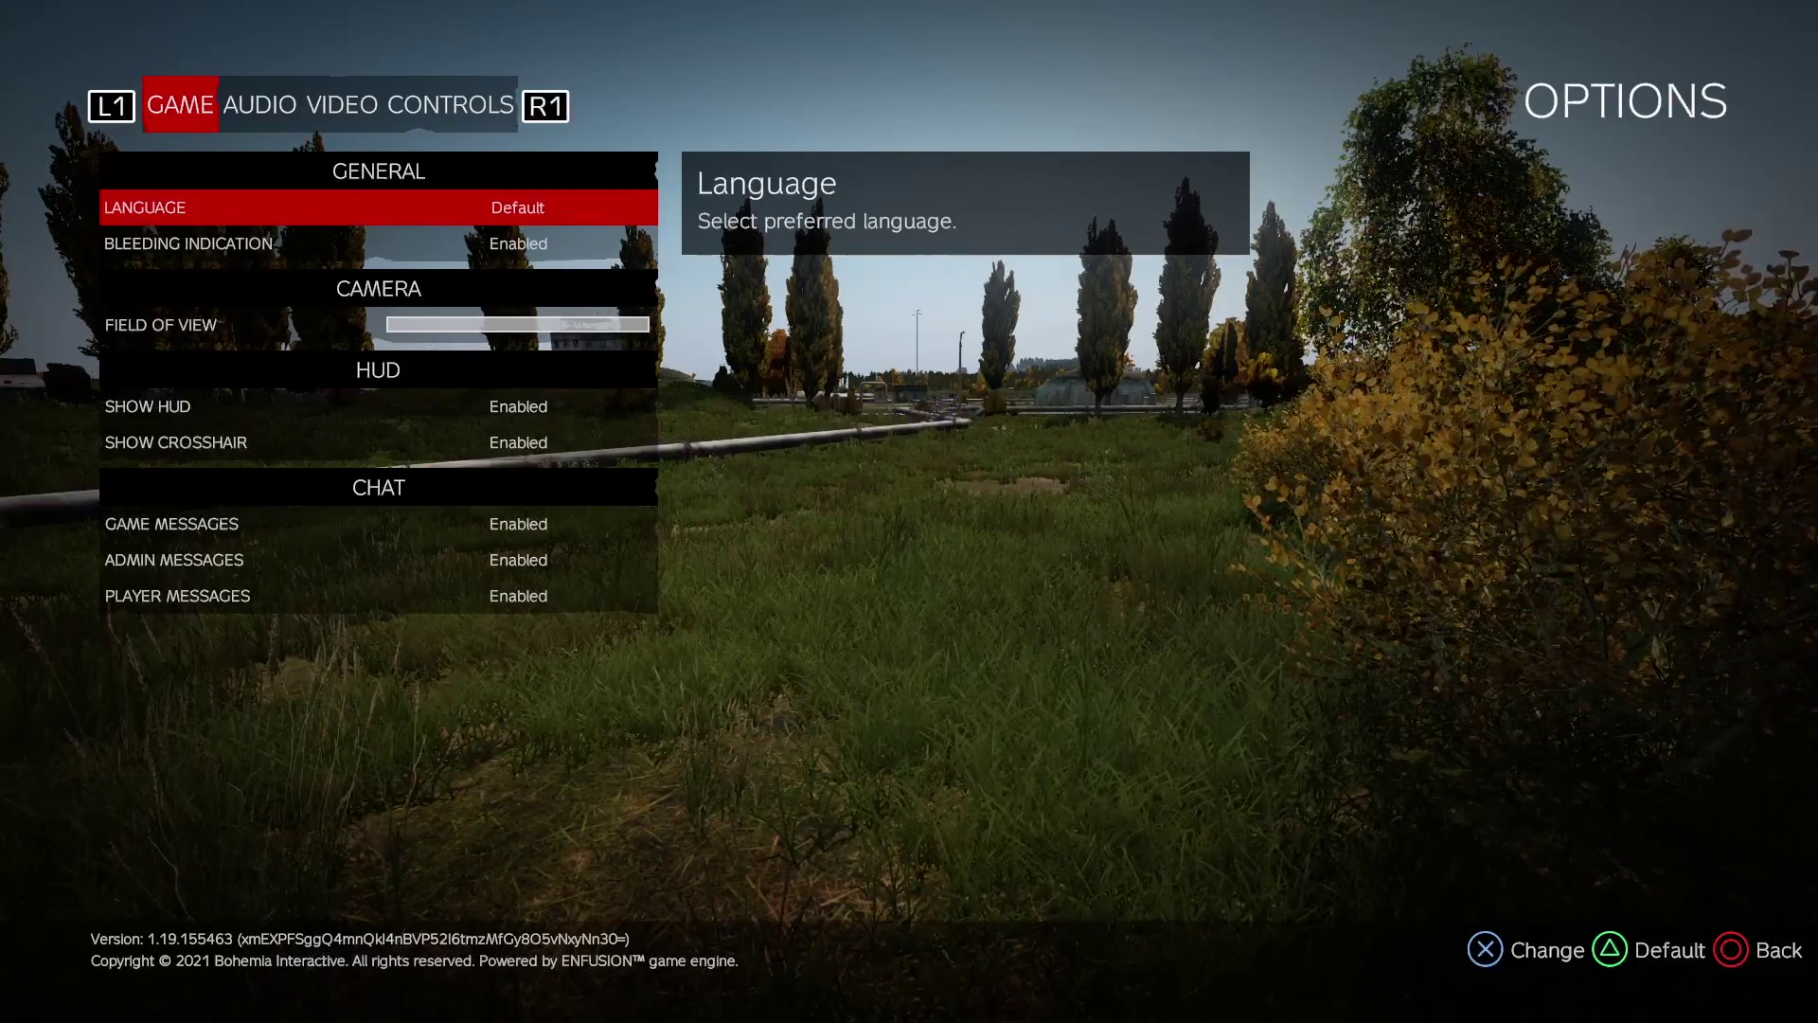
# Reduce the camera's field of view to about half, and restore it to the maximum.
pyautogui.press('Down')
pyautogui.press('Down')
pyautogui.press('Left')
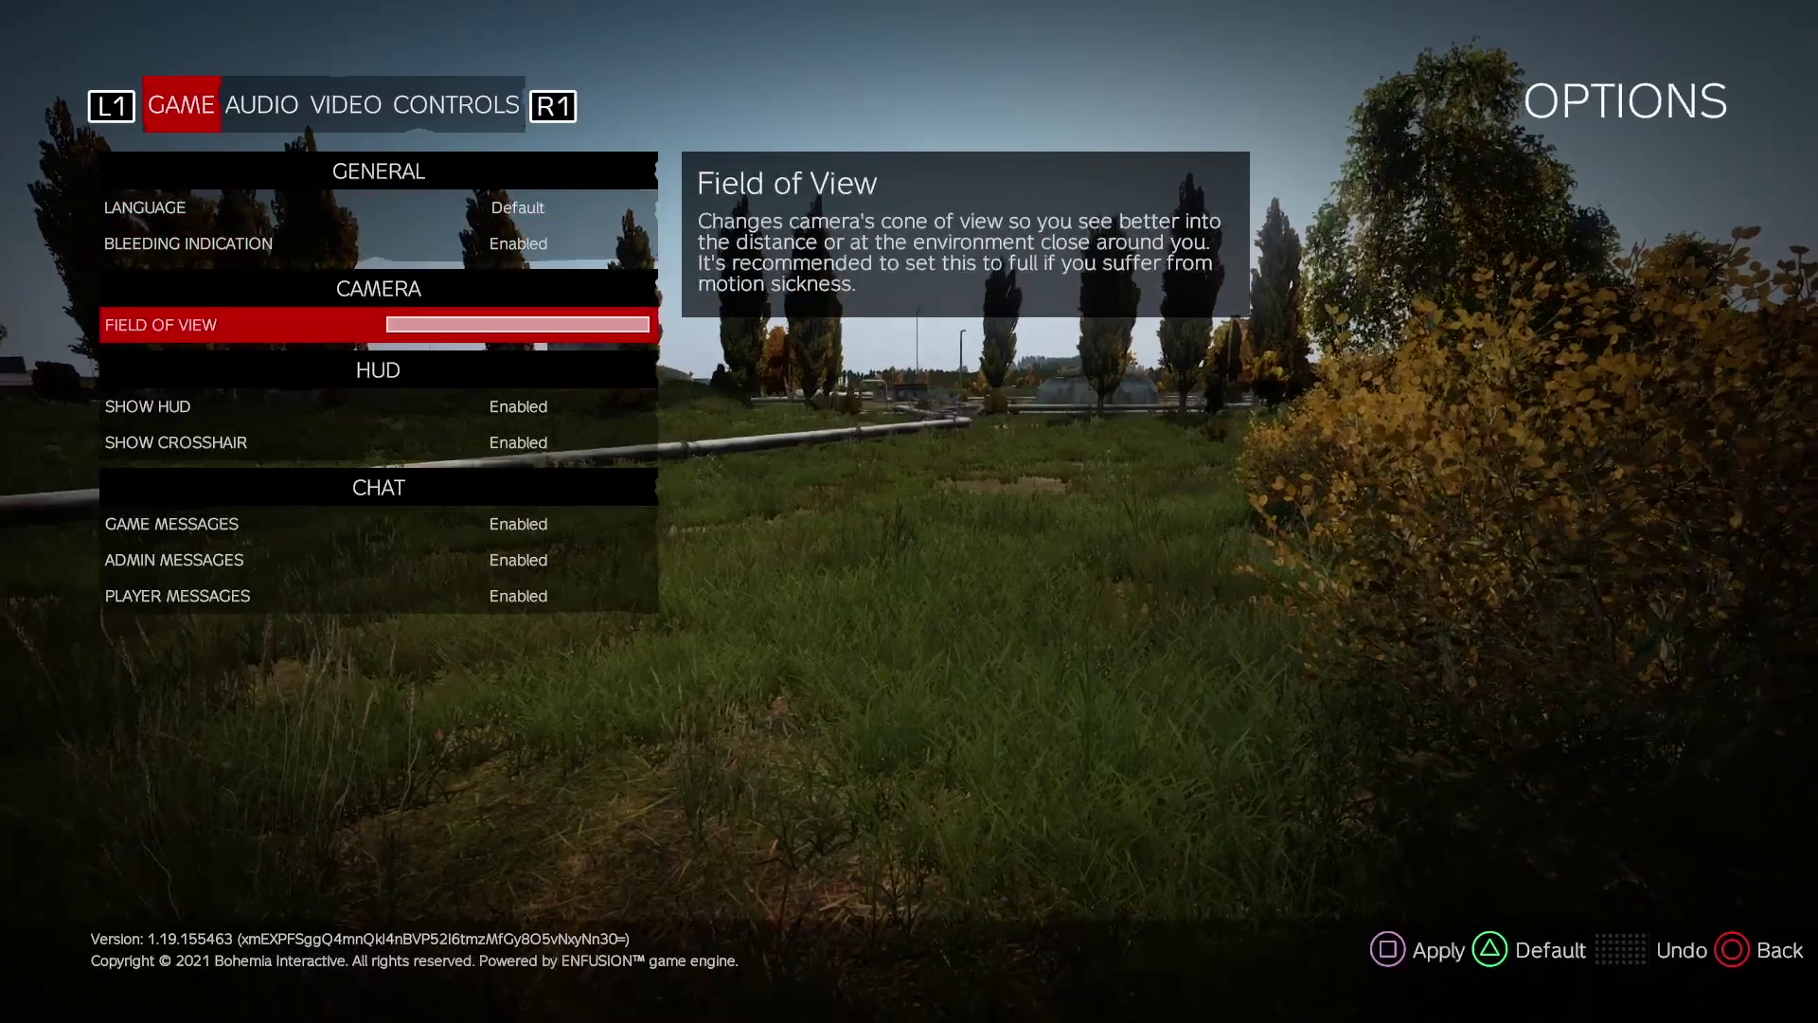
pyautogui.press('Left')
pyautogui.press('Left')
pyautogui.press('Left')
pyautogui.press('Left')
pyautogui.press('Left')
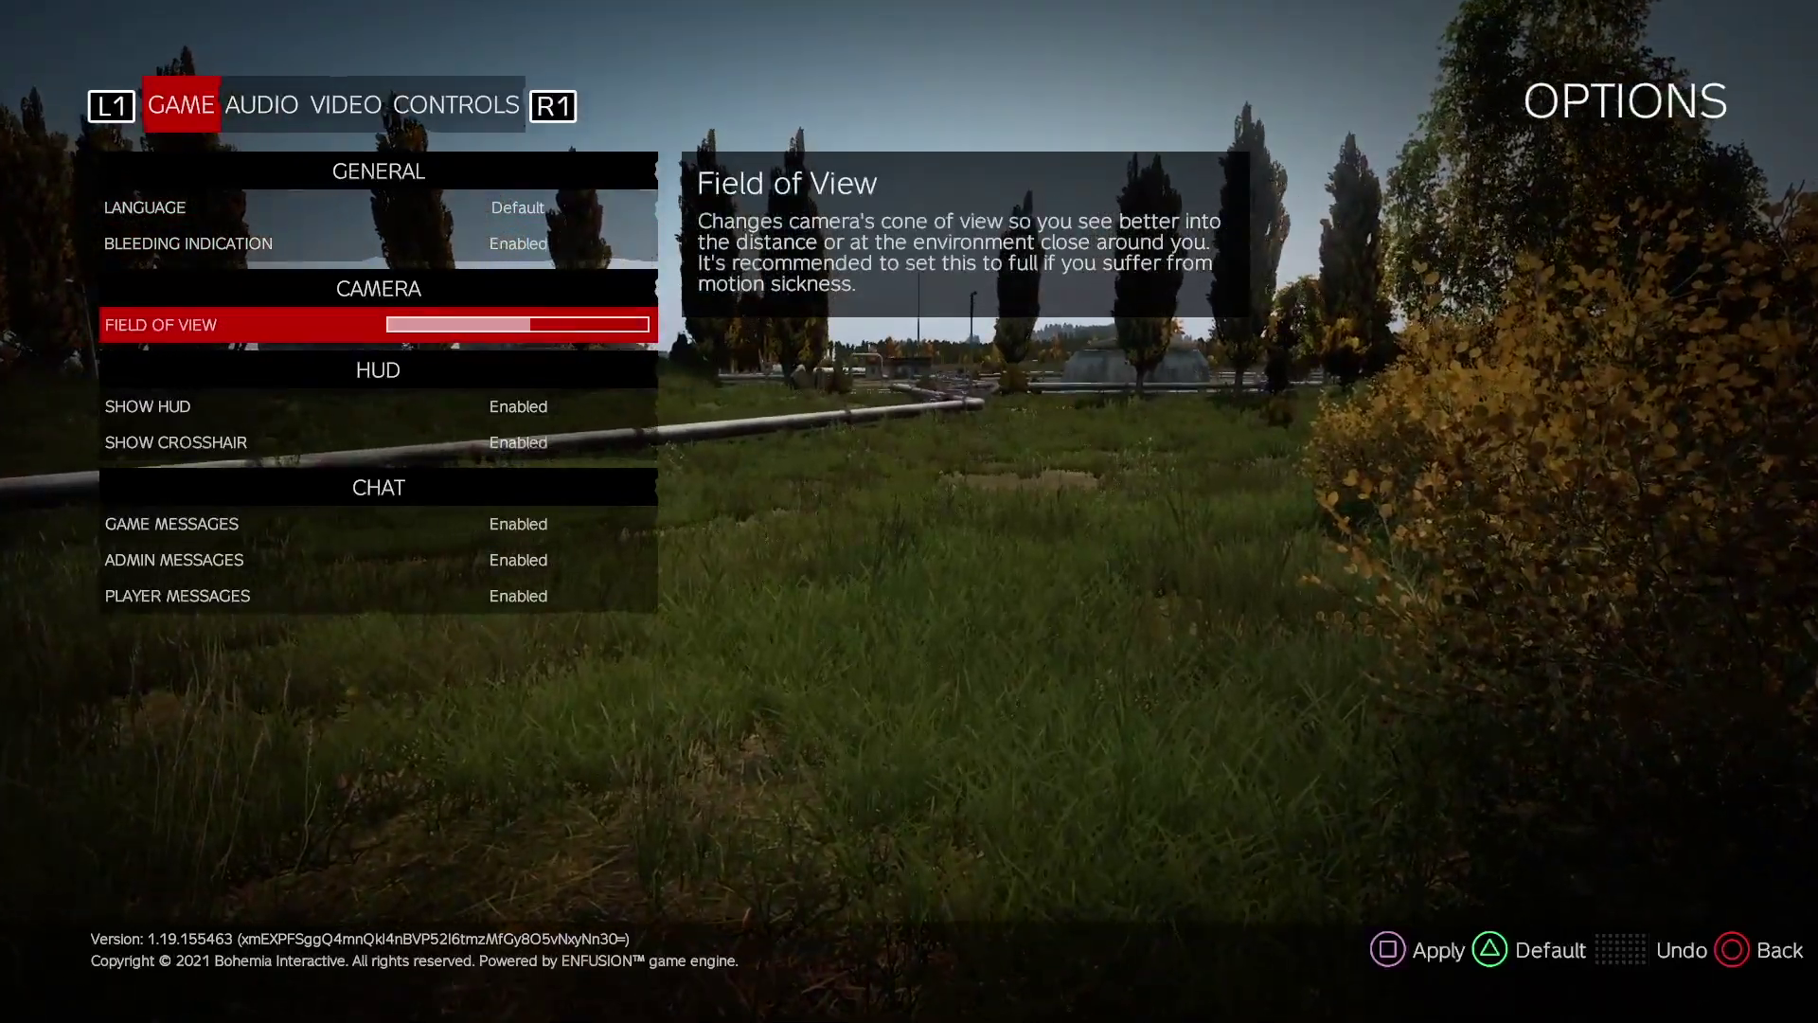
pyautogui.press('Right')
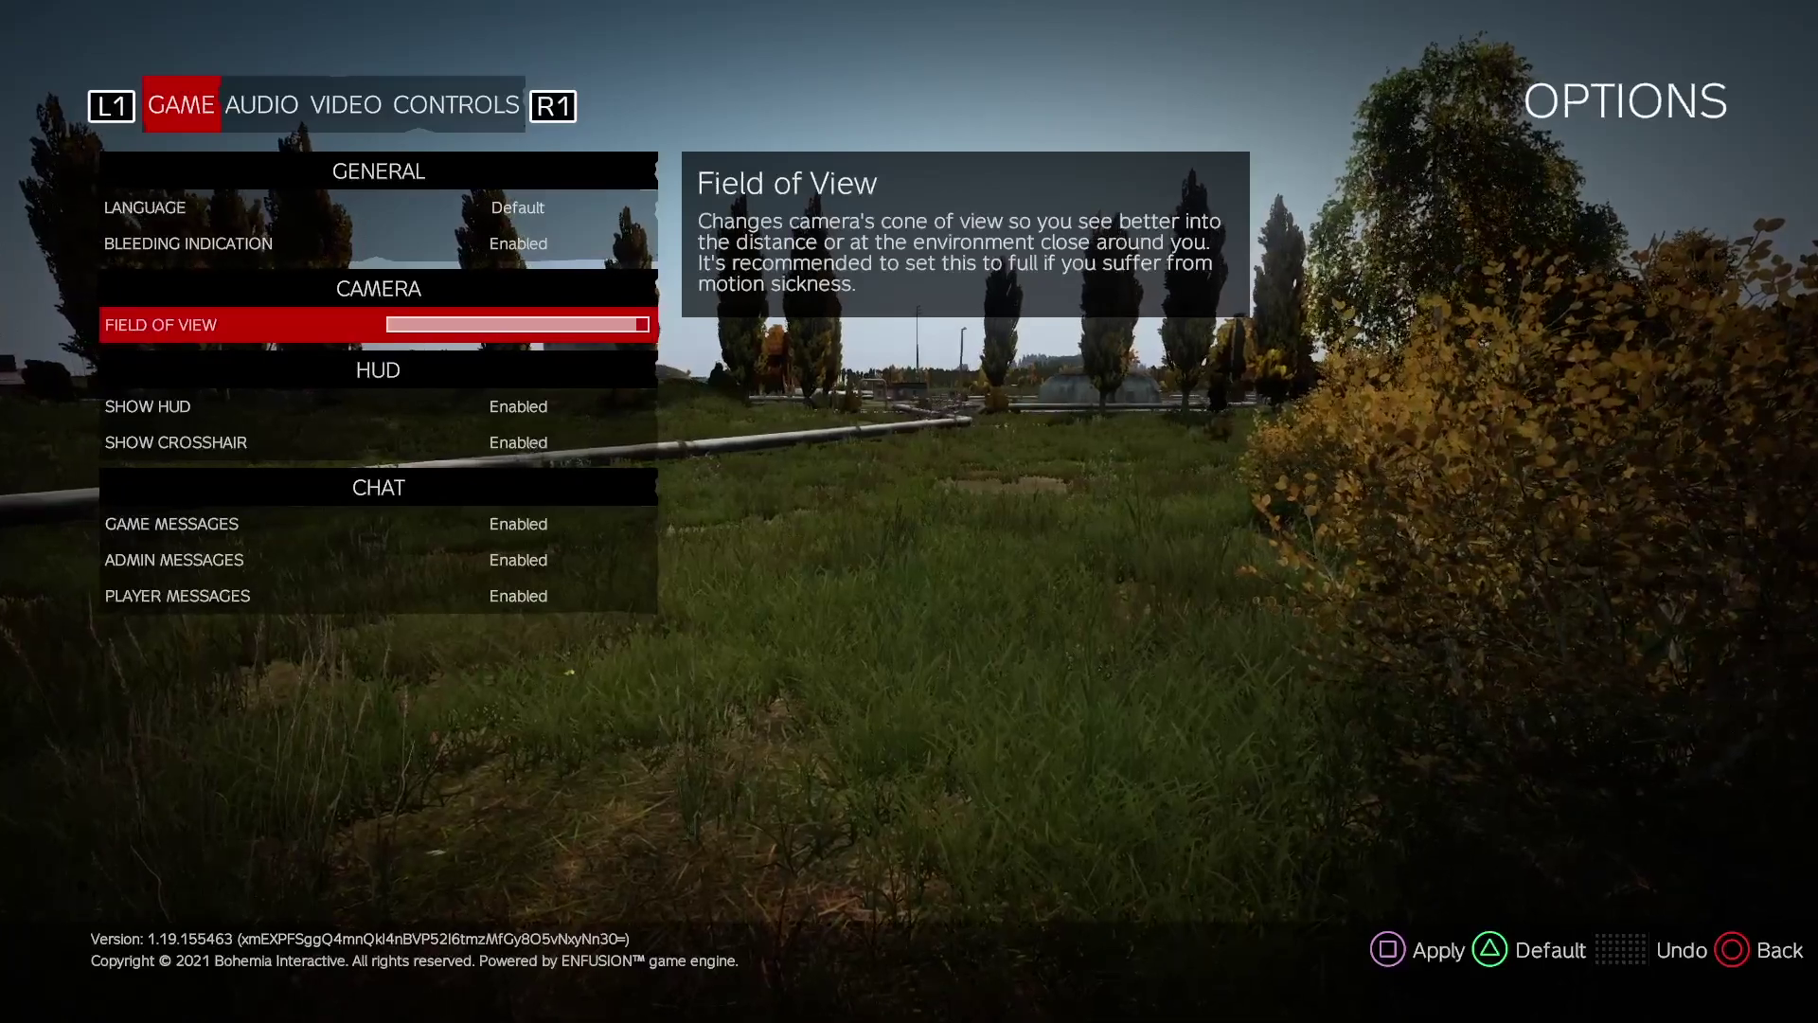
pyautogui.press('Right')
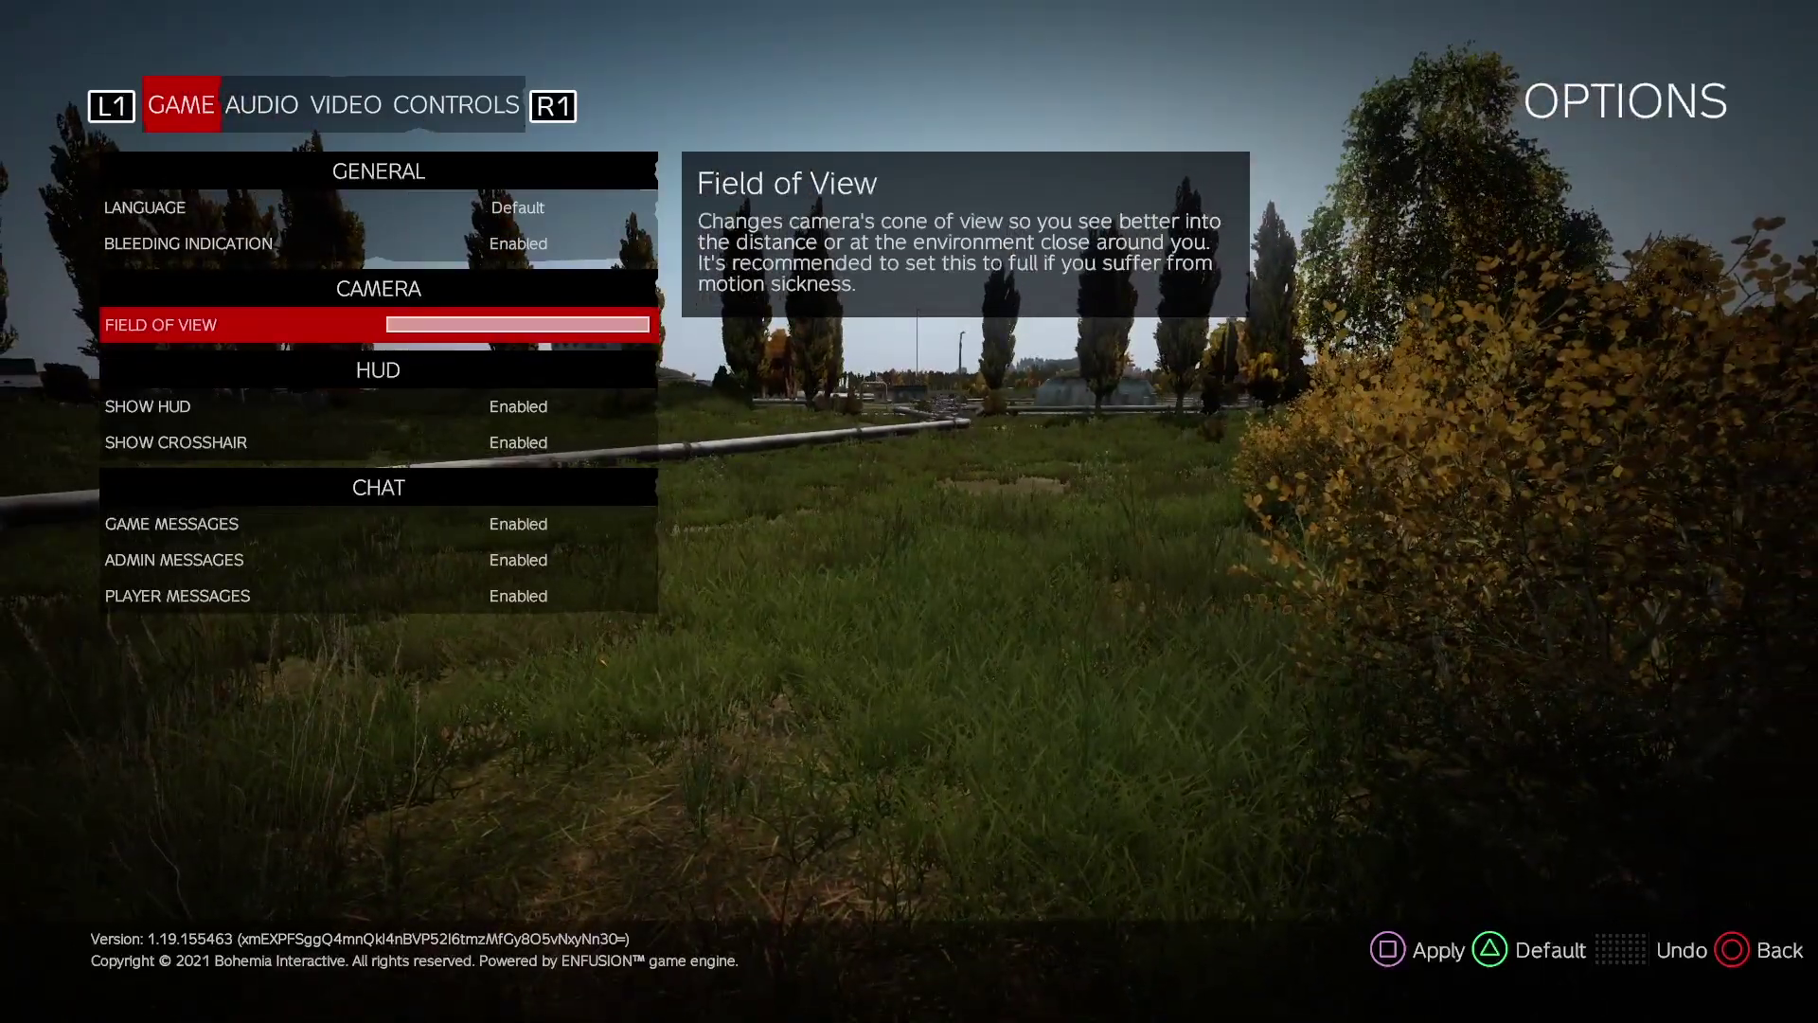
# Examine the descriptions of Show HUD, Show Crosshair and Bleeding Indication.
pyautogui.press('Down')
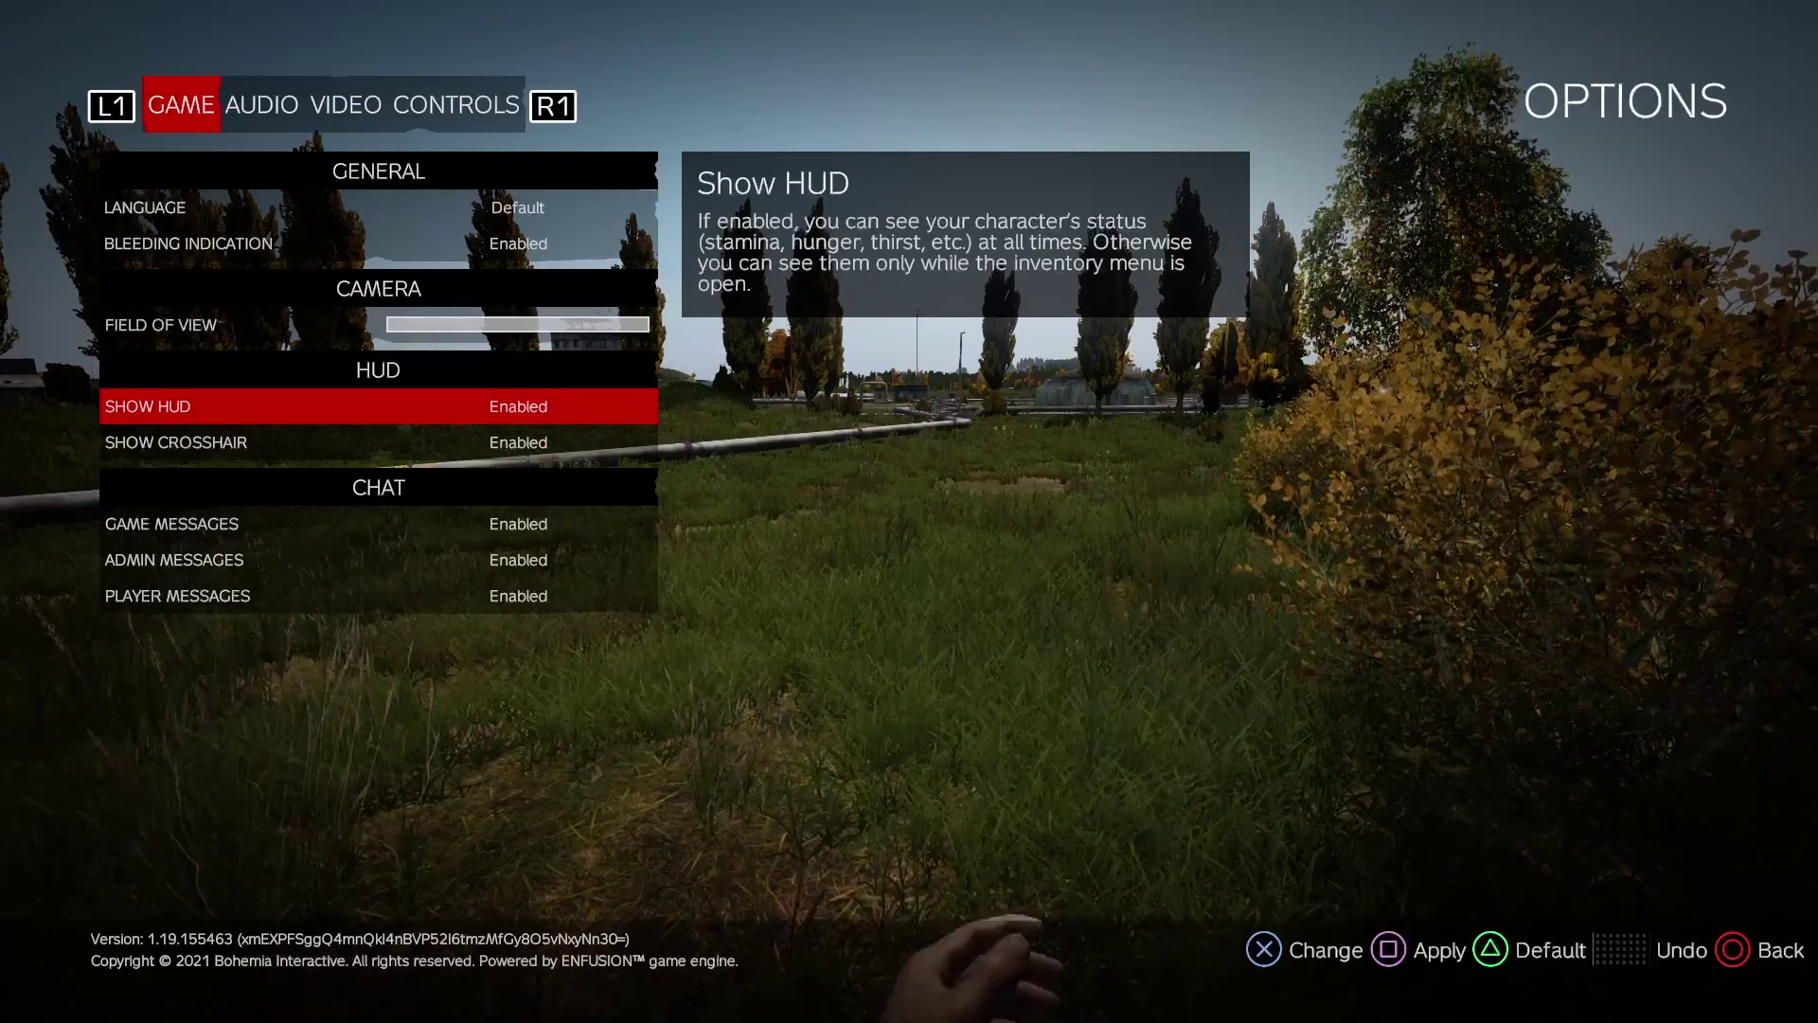
pyautogui.press('Down')
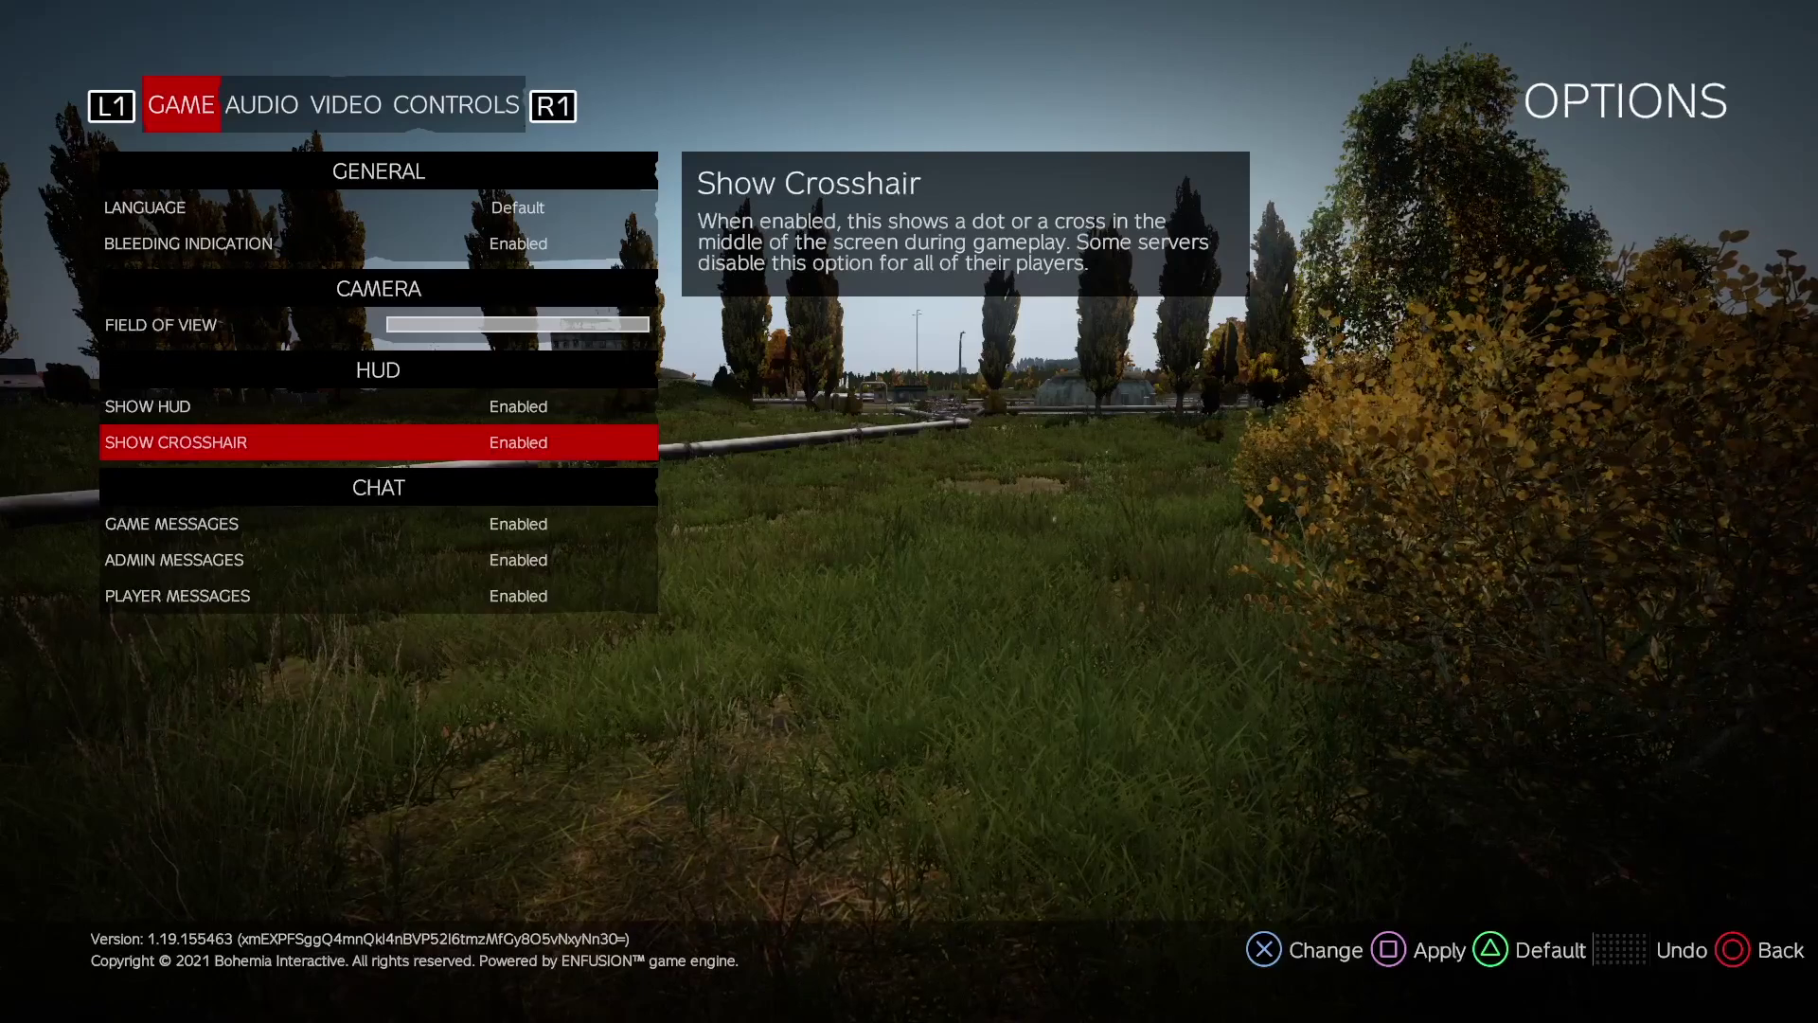
pyautogui.press('Up')
pyautogui.press('Up')
pyautogui.press('Up')
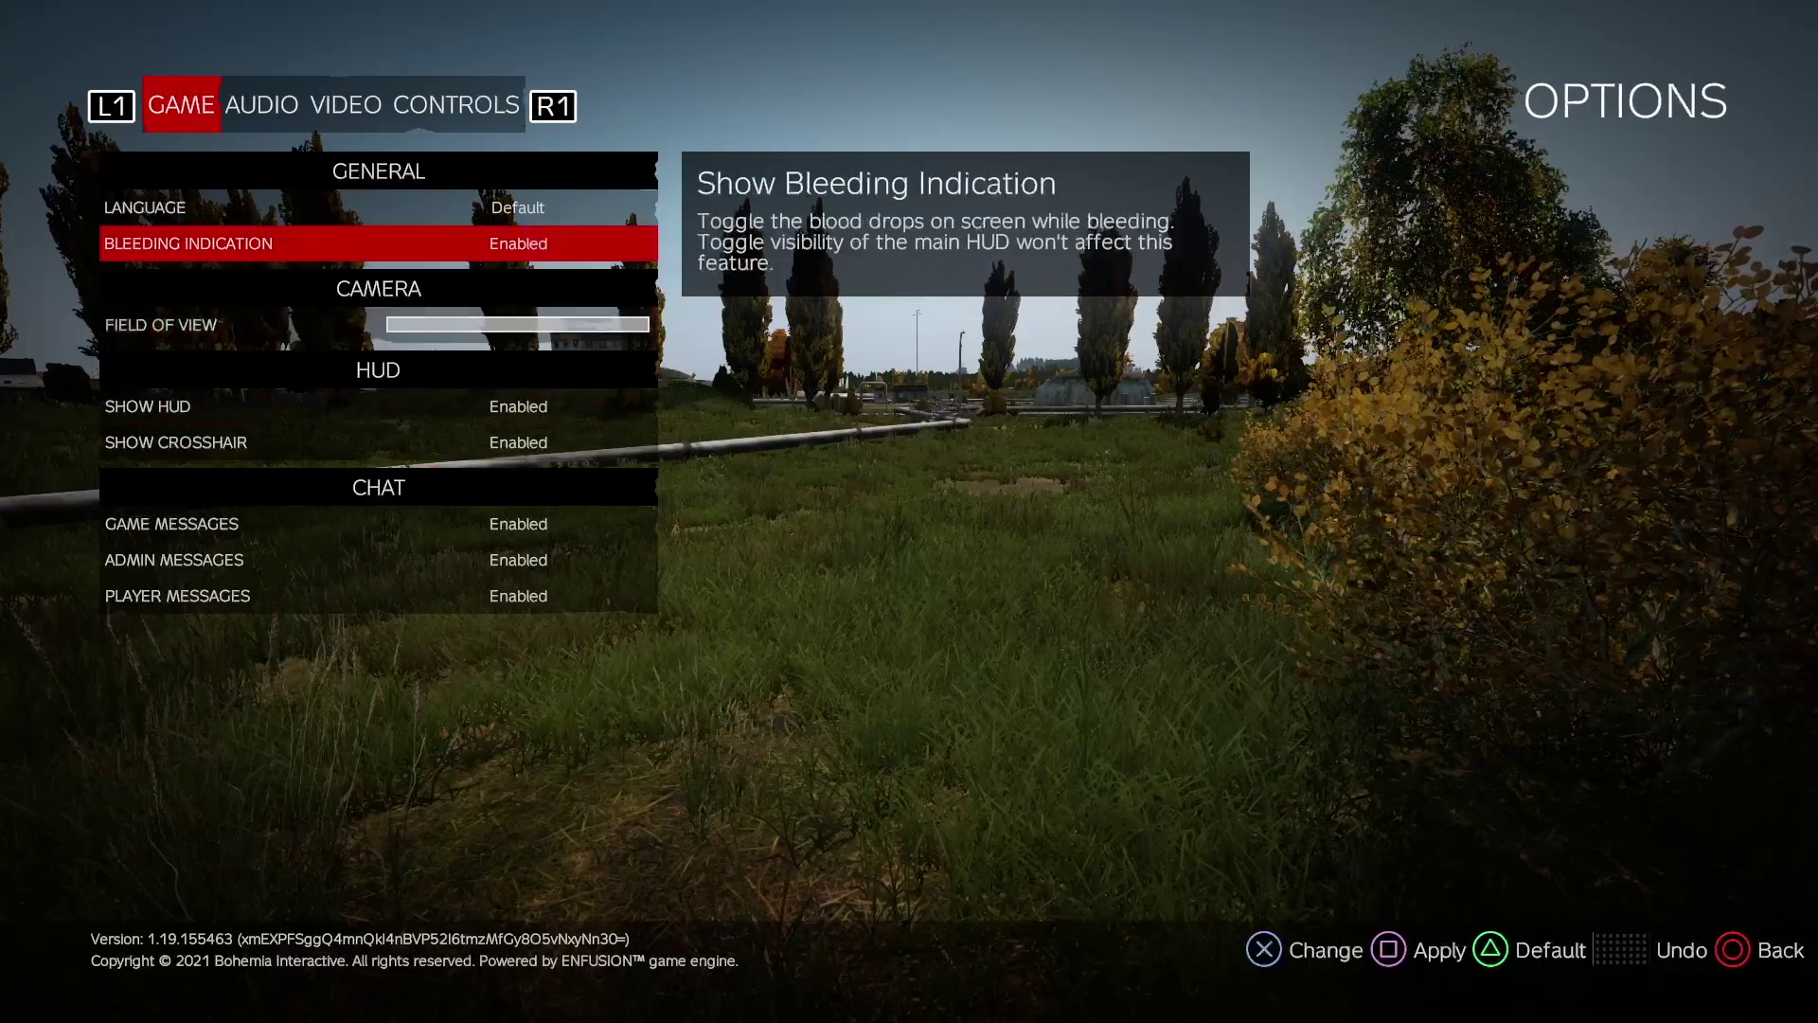
# Discard the unsaved changes in the Game configuration.
pyautogui.press('Escape')
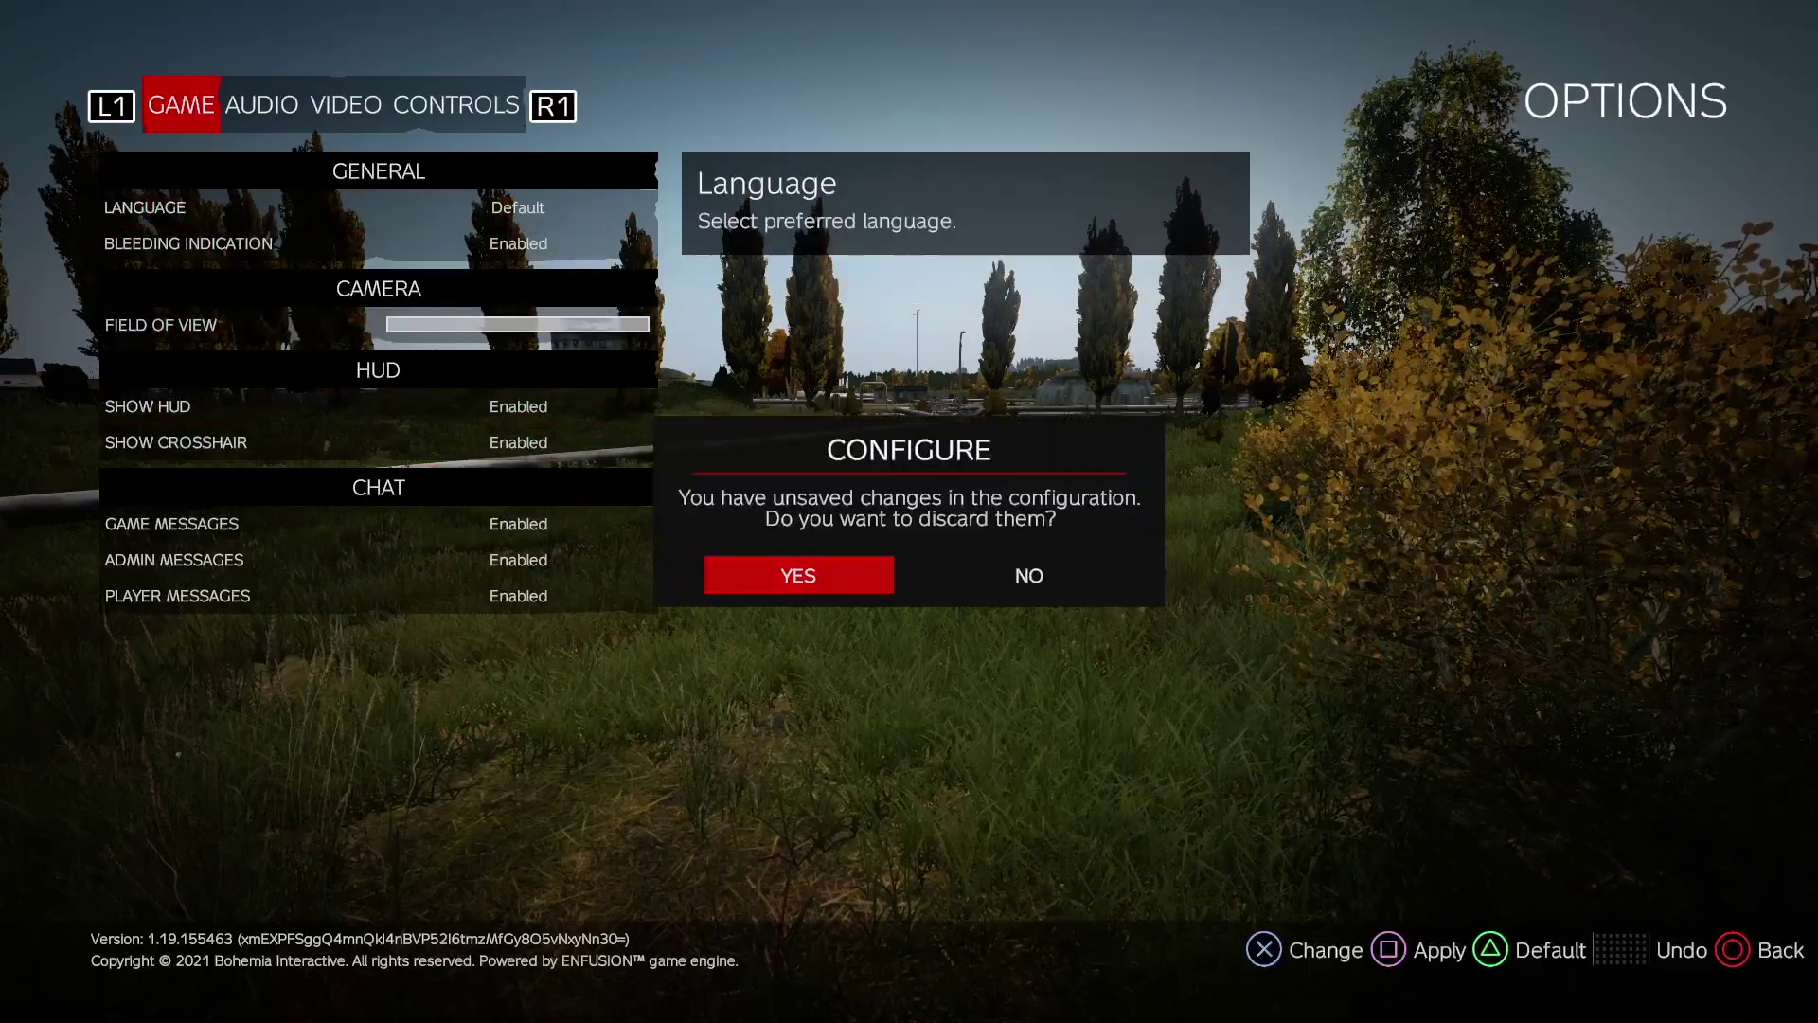
pyautogui.press('Right')
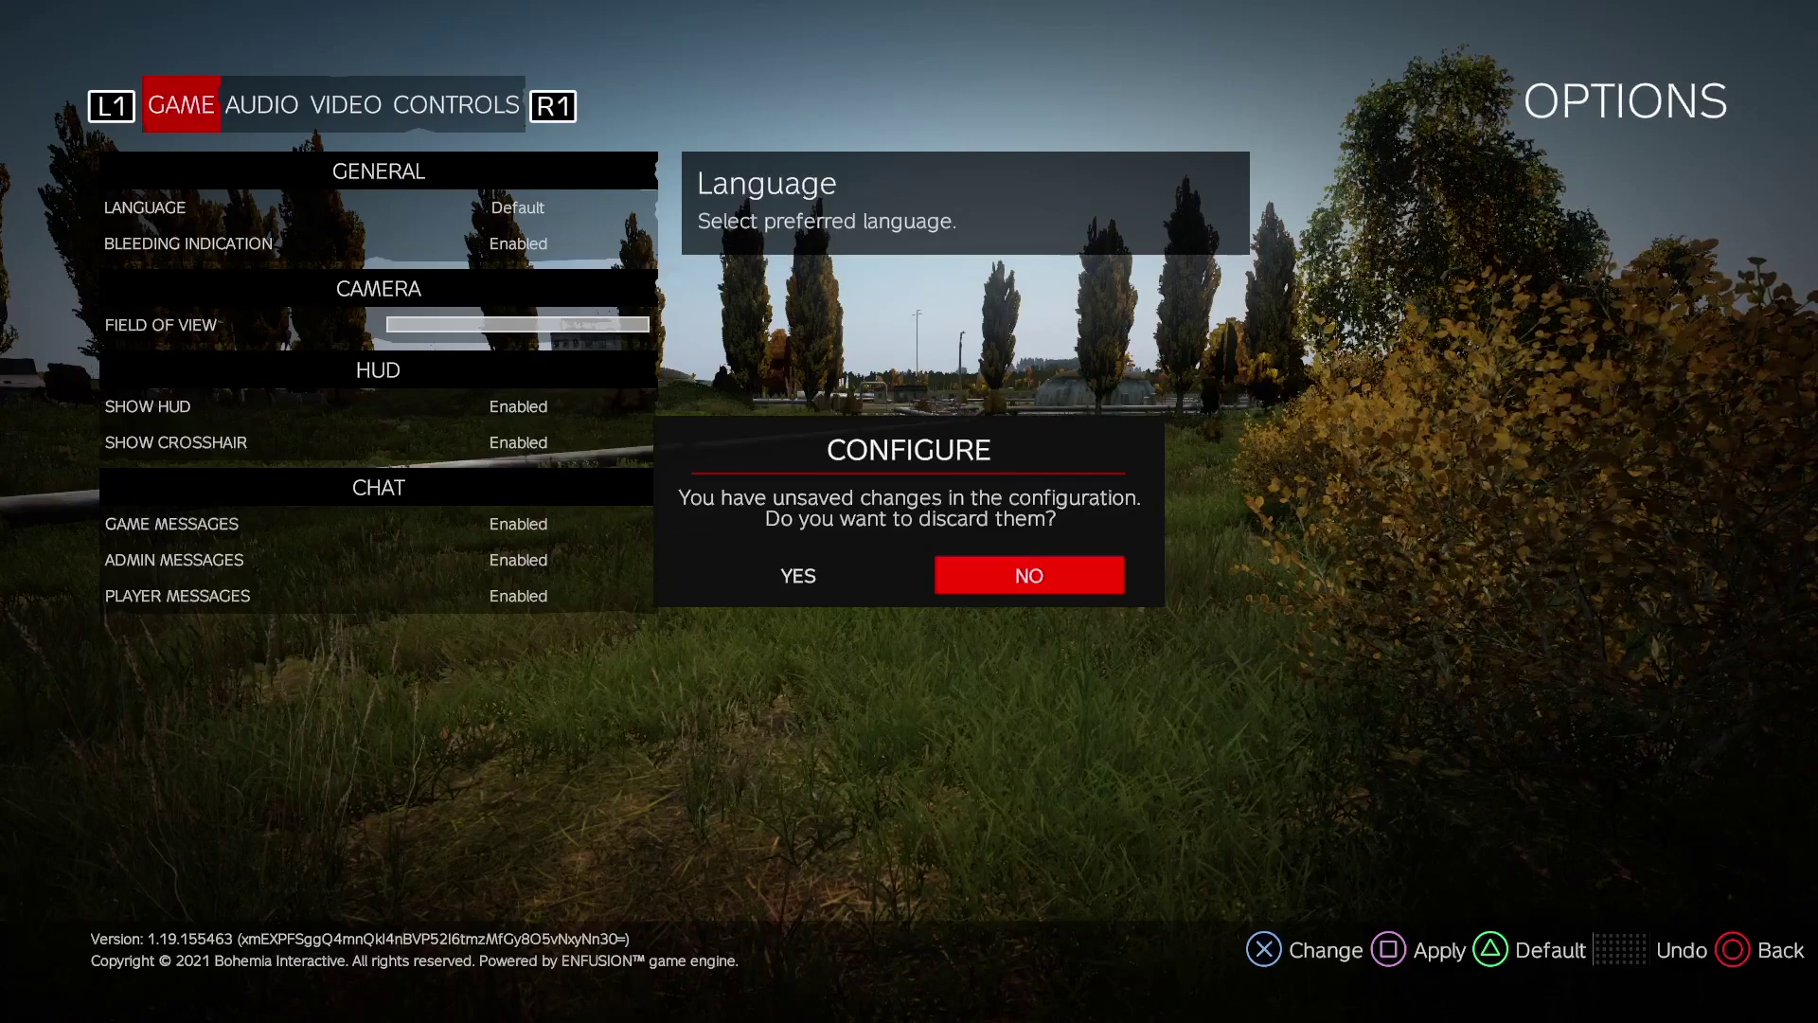
pyautogui.press('Left')
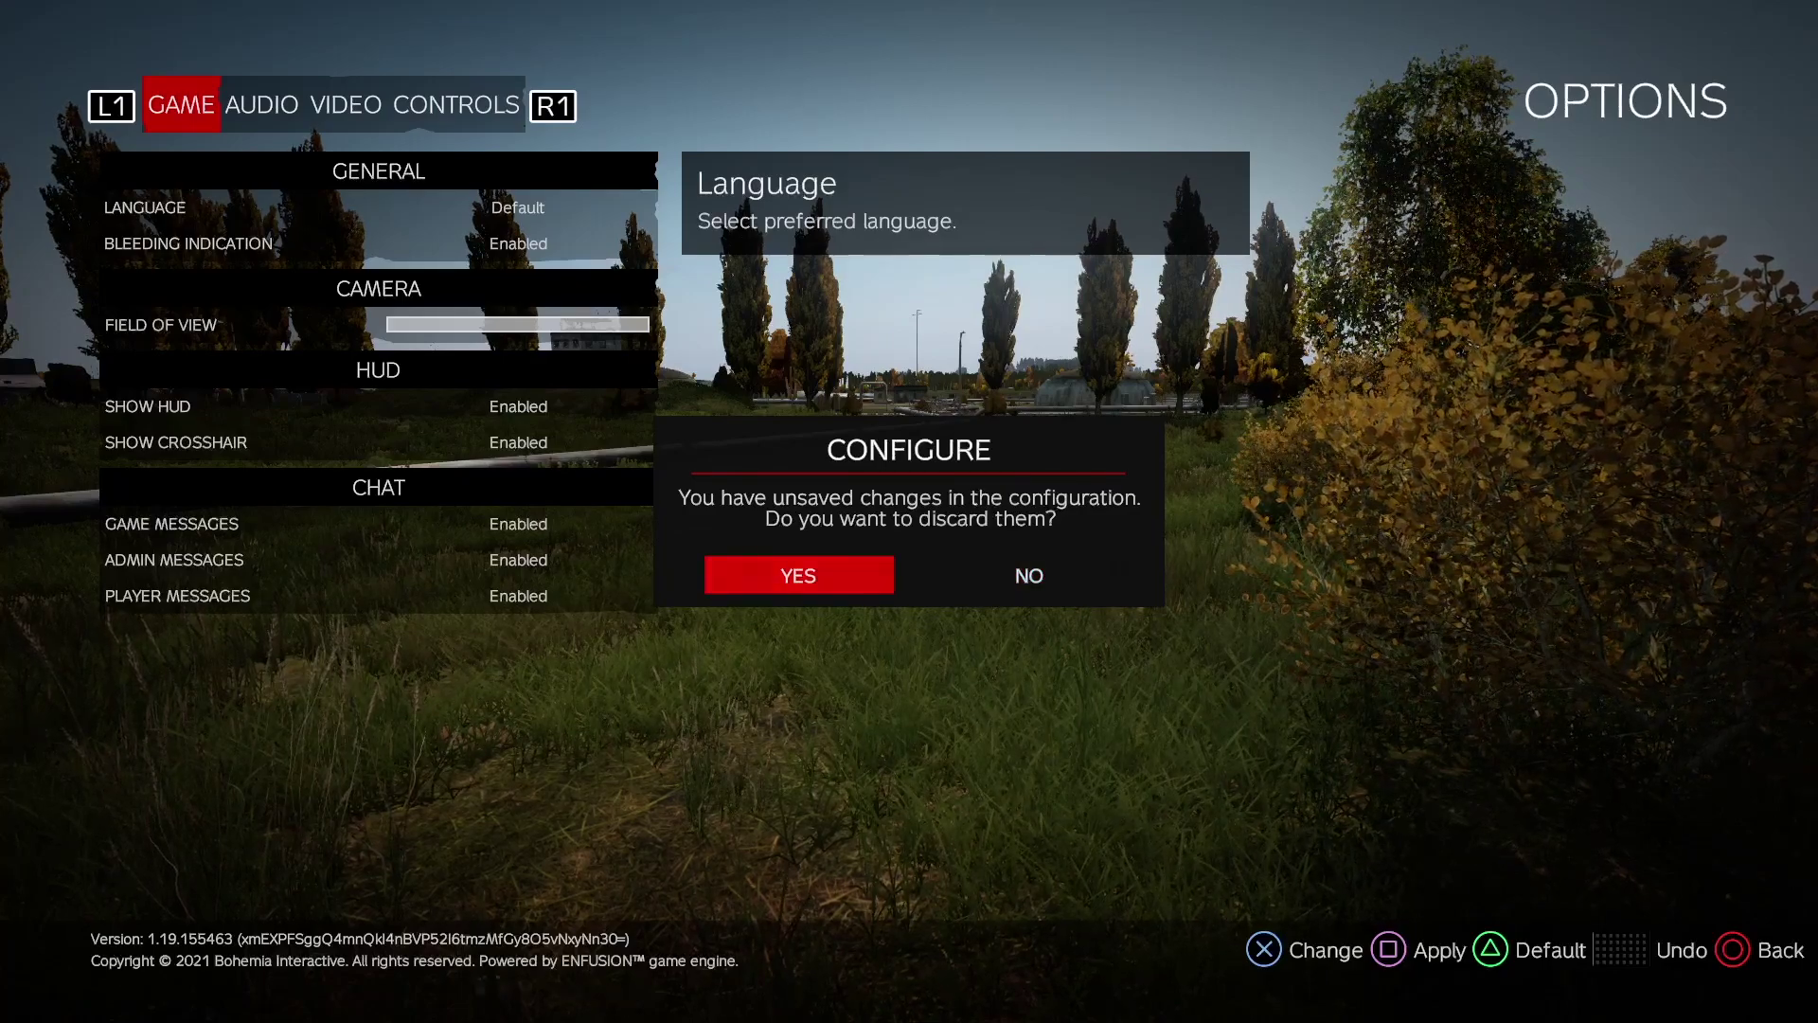
pyautogui.press('Return')
# Examine the Audio settings, including the volume levels, voice input mode and activation threshold.
pyautogui.press('q')
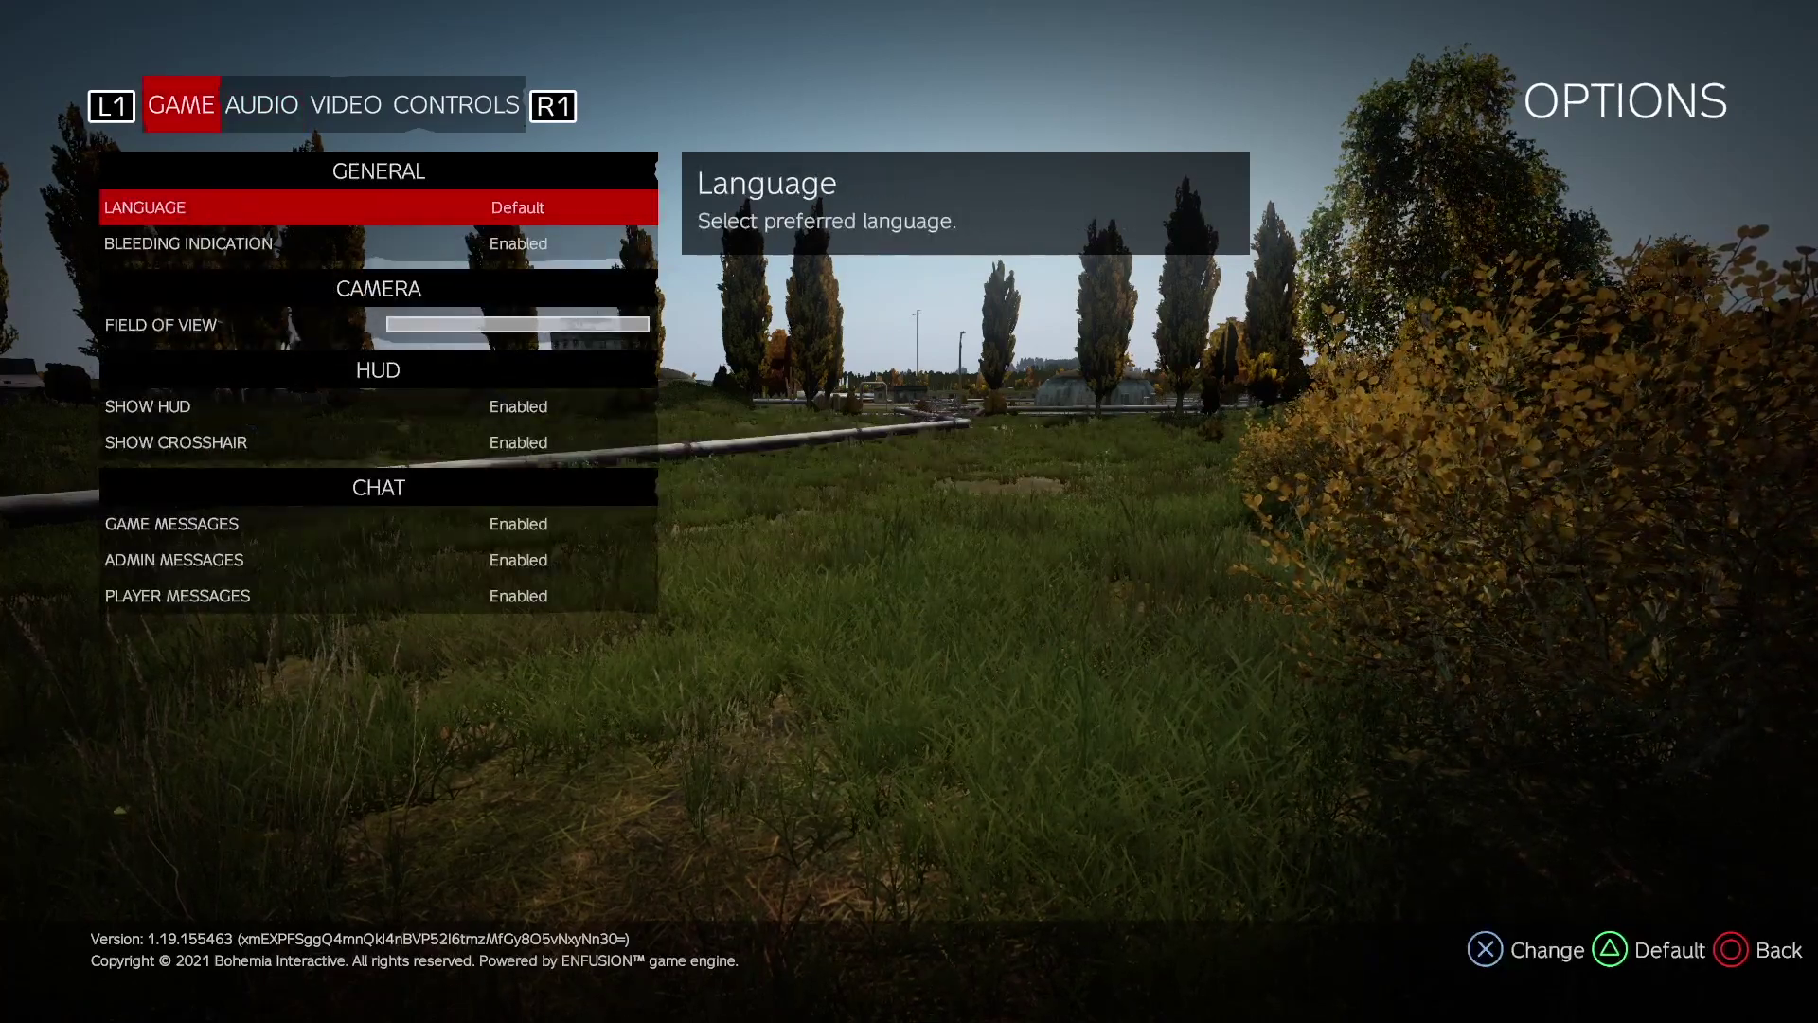
pyautogui.press('e')
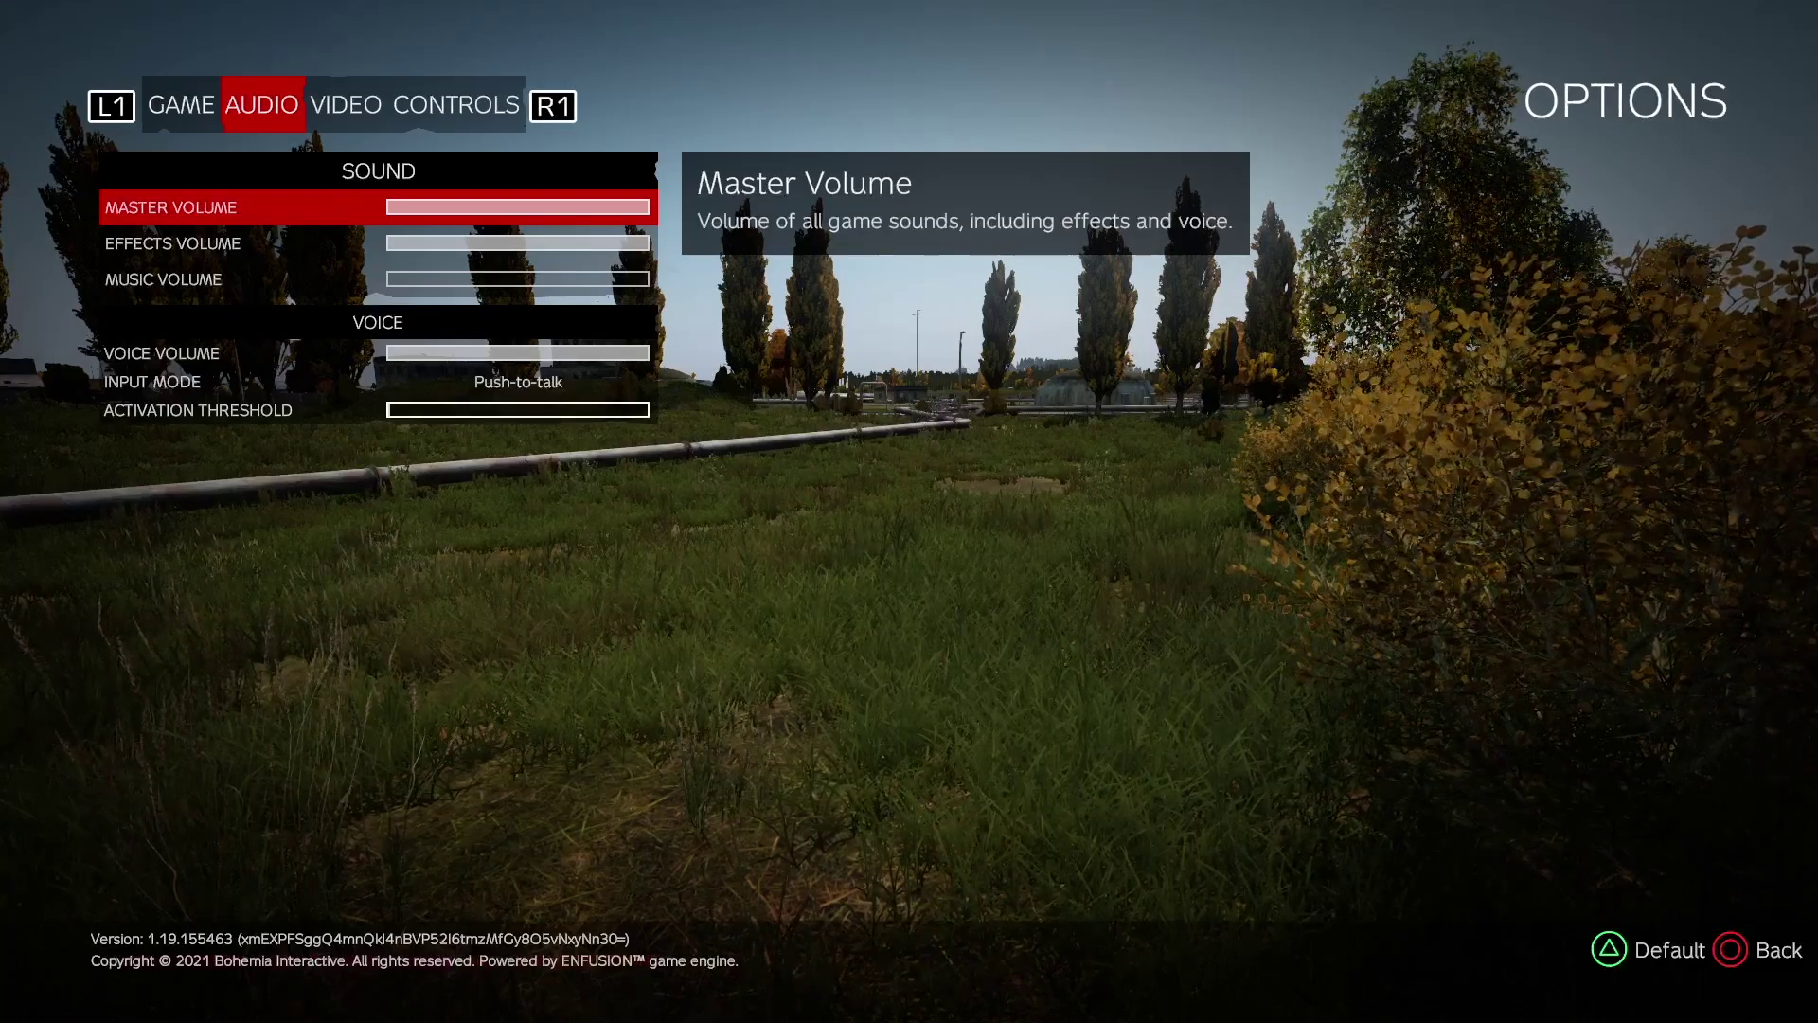
pyautogui.press('Down')
pyautogui.press('Down')
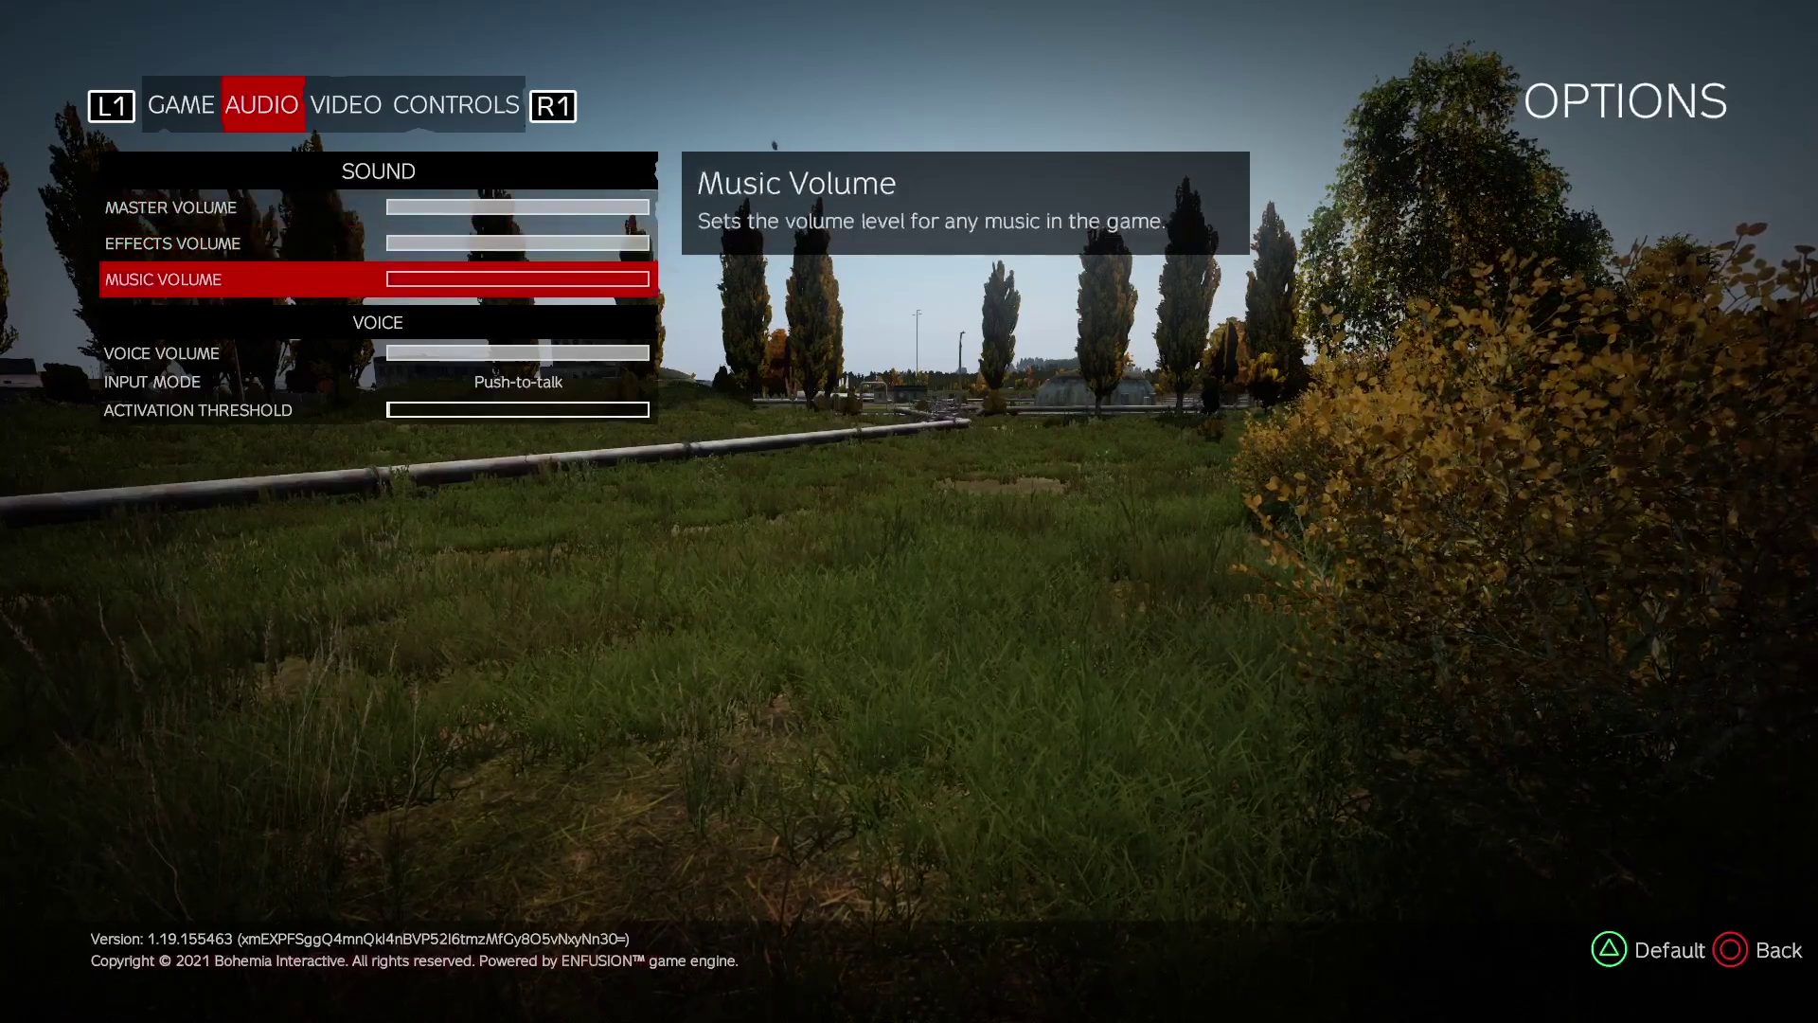
pyautogui.press('Down')
pyautogui.press('Down')
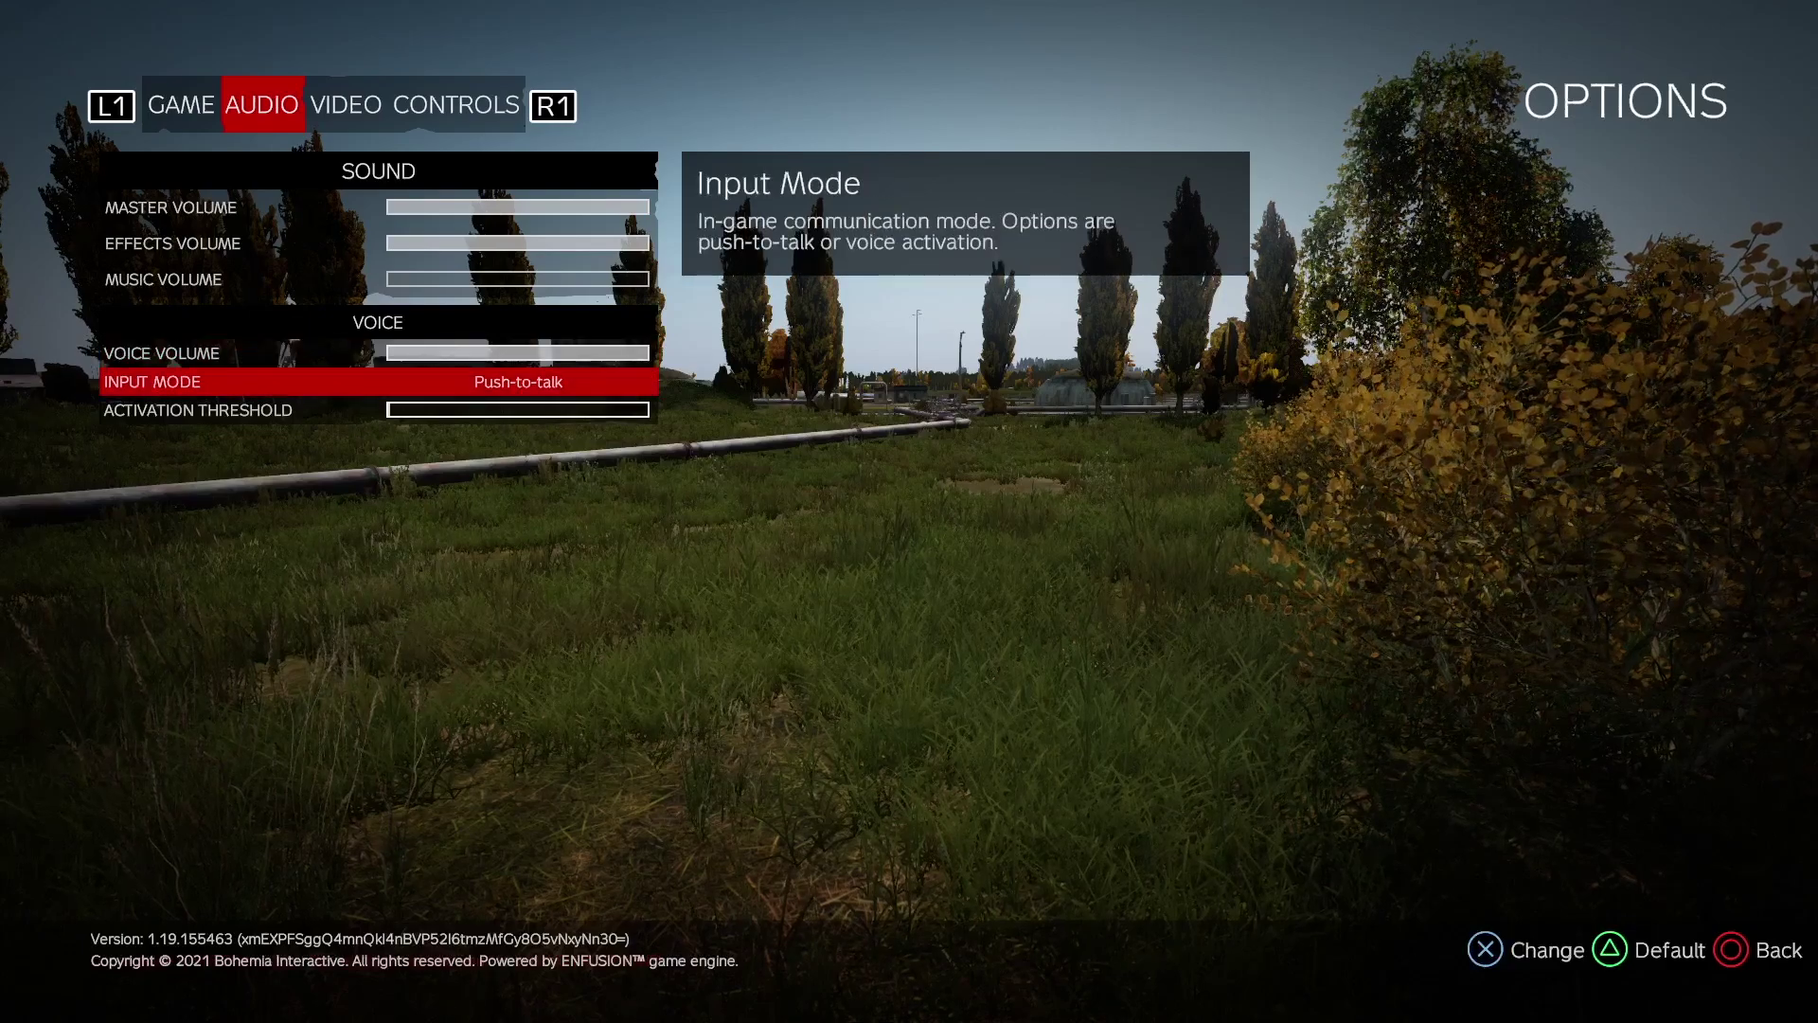
pyautogui.press('Down')
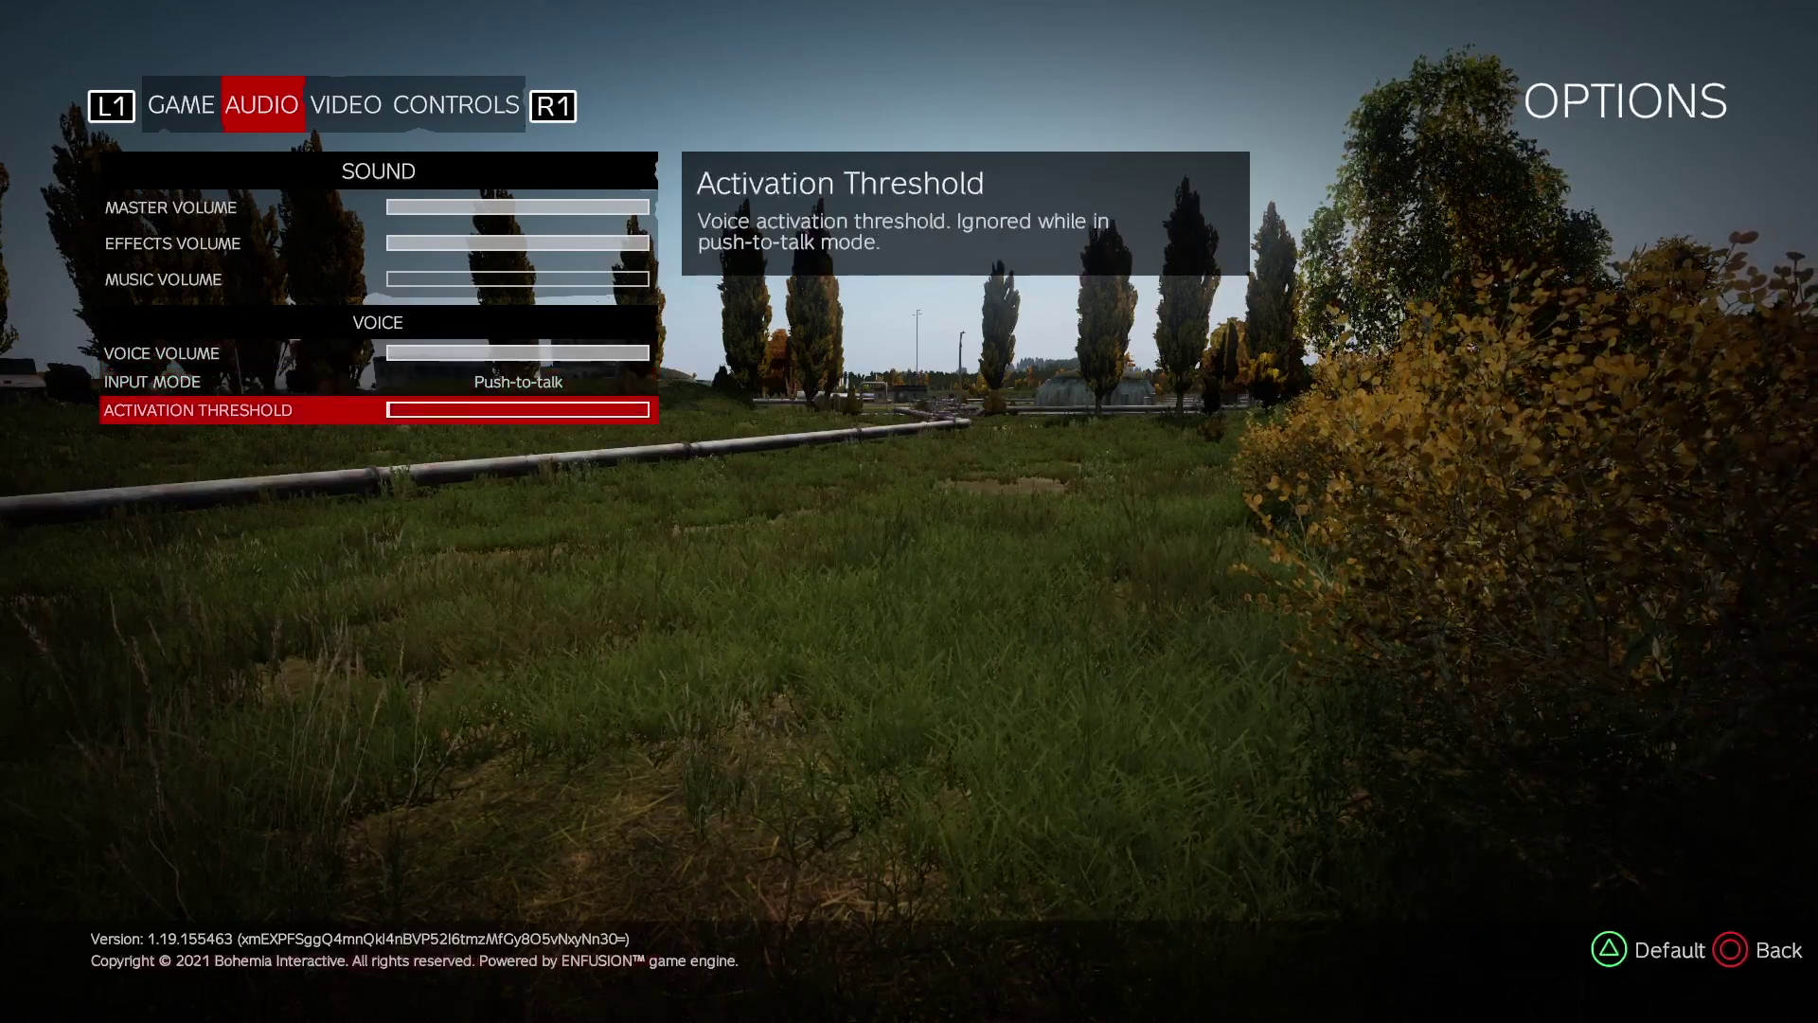
pyautogui.press('Up')
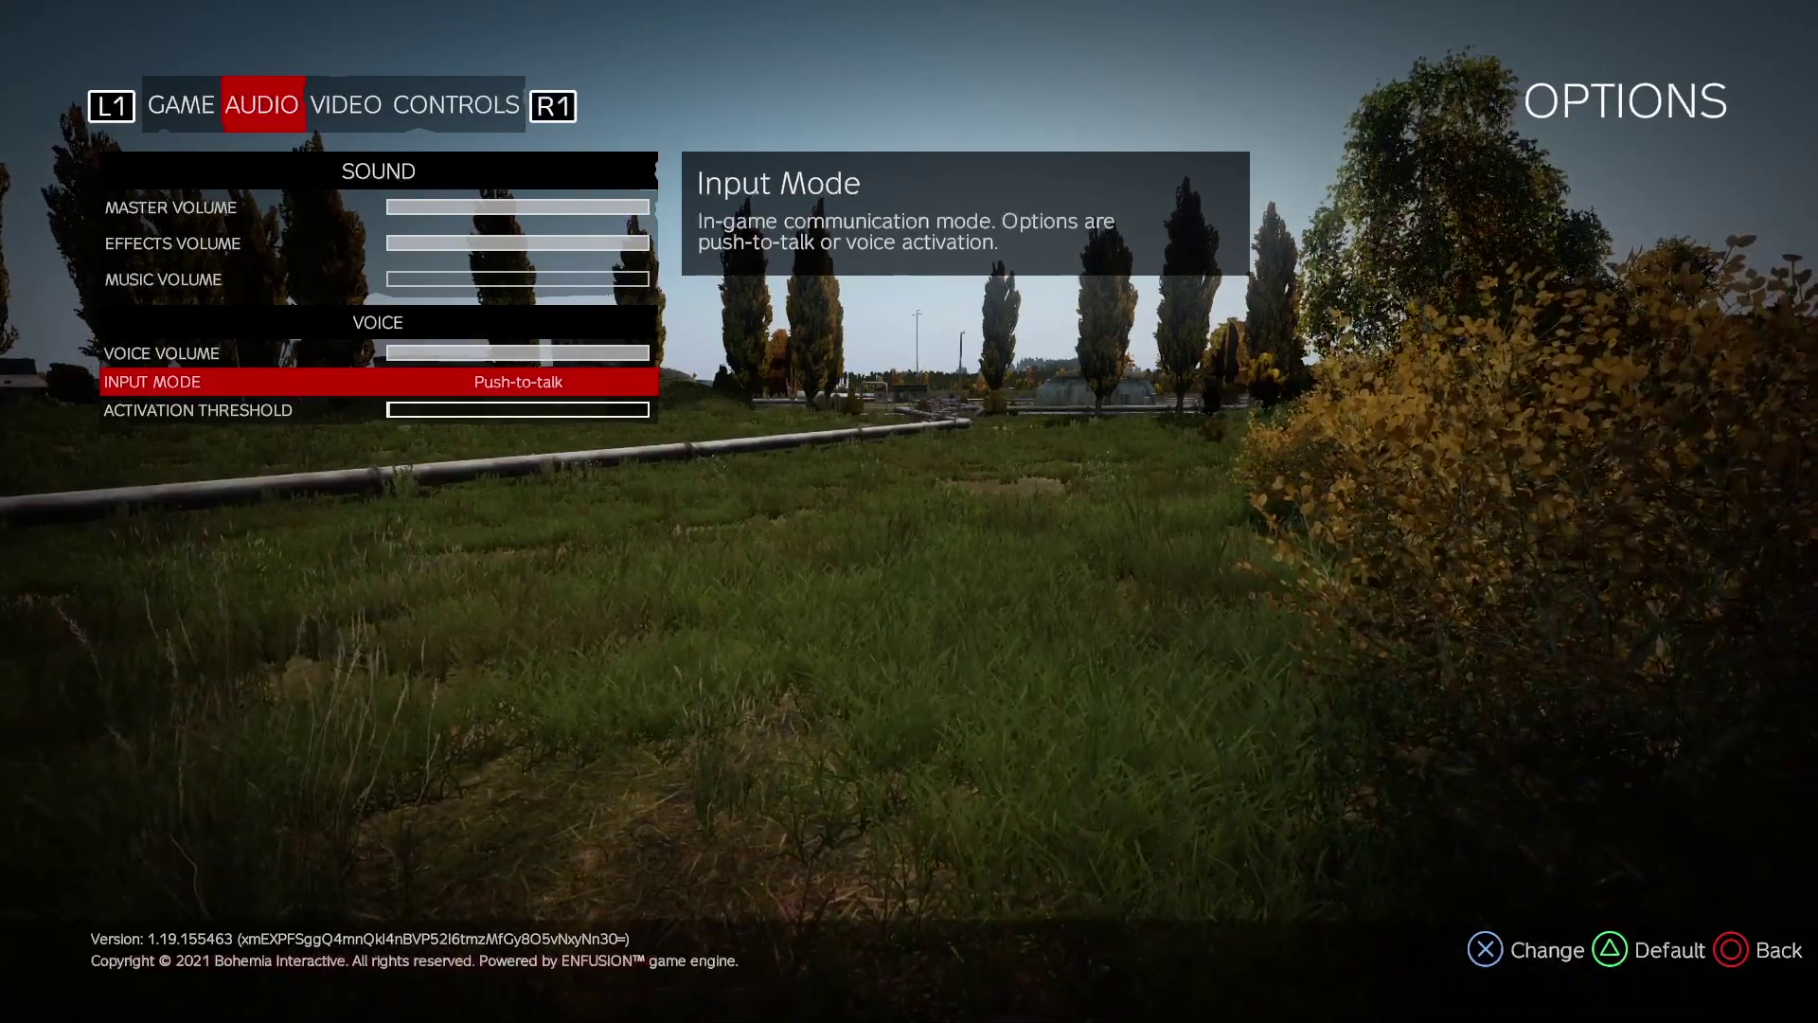
# In the Video settings, cycle V-Sync through Enabled and Disabled and return it to Selective.
pyautogui.press('e')
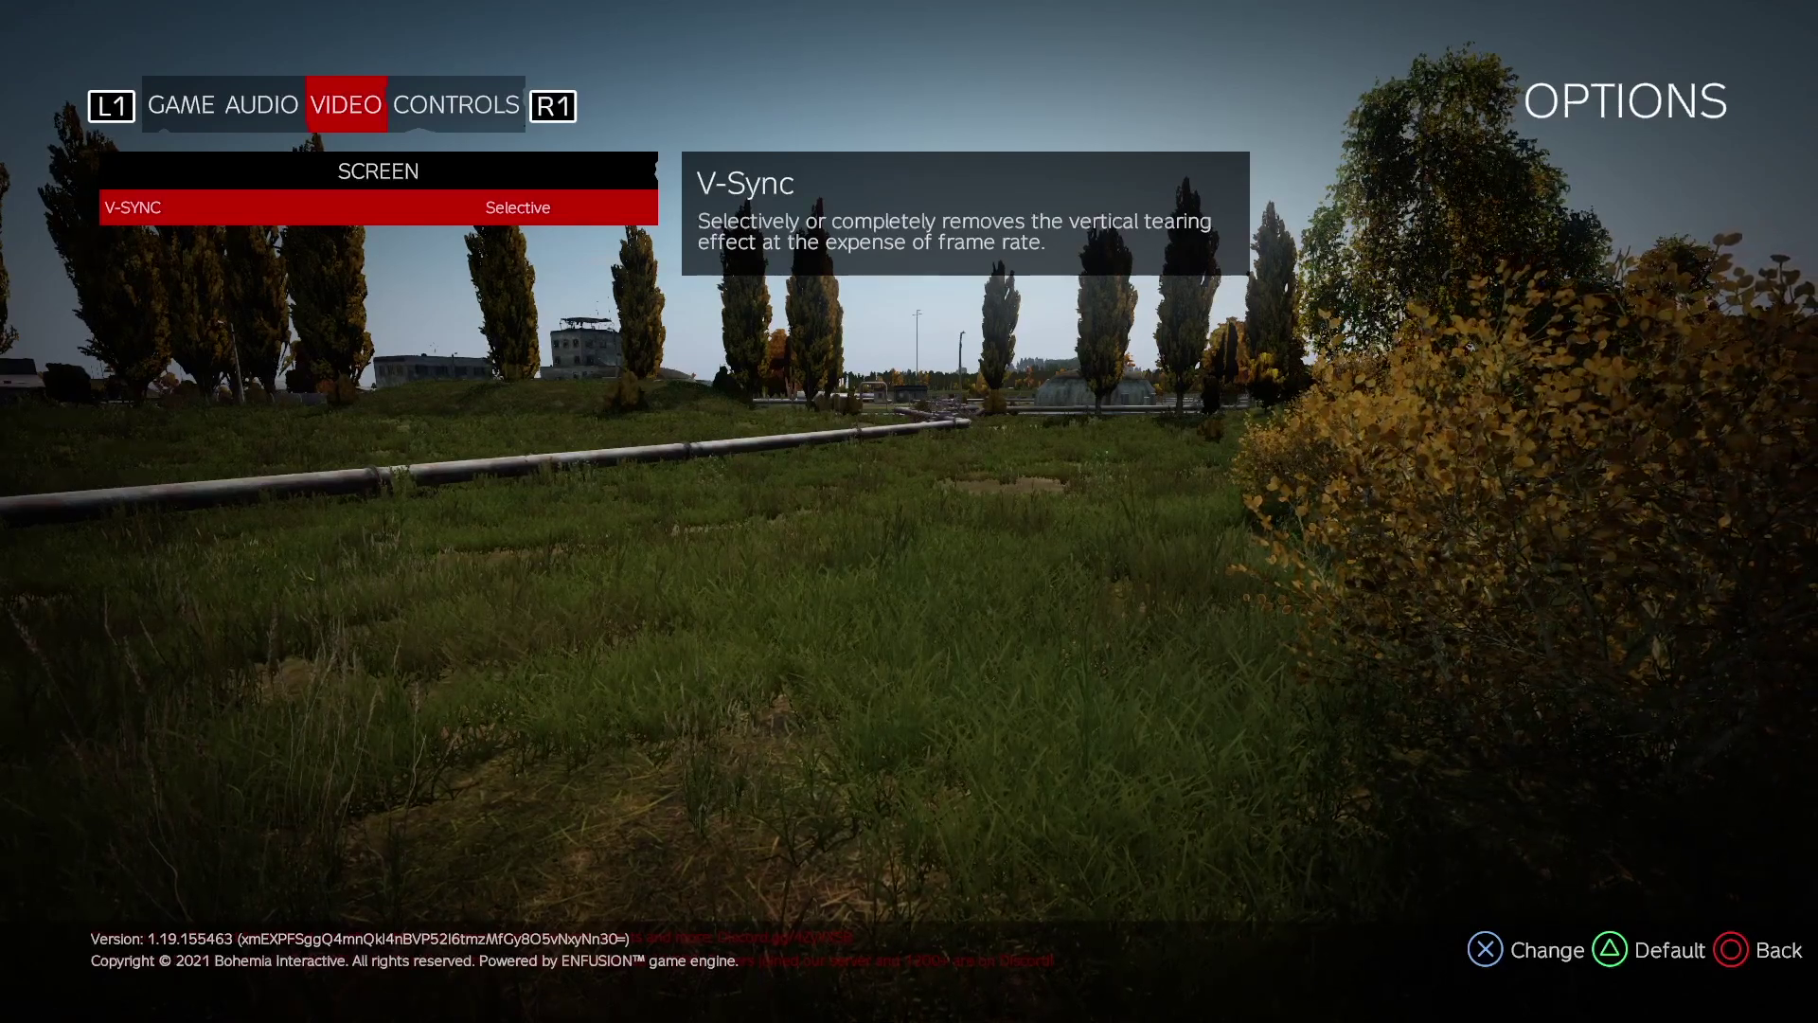
pyautogui.press('Right')
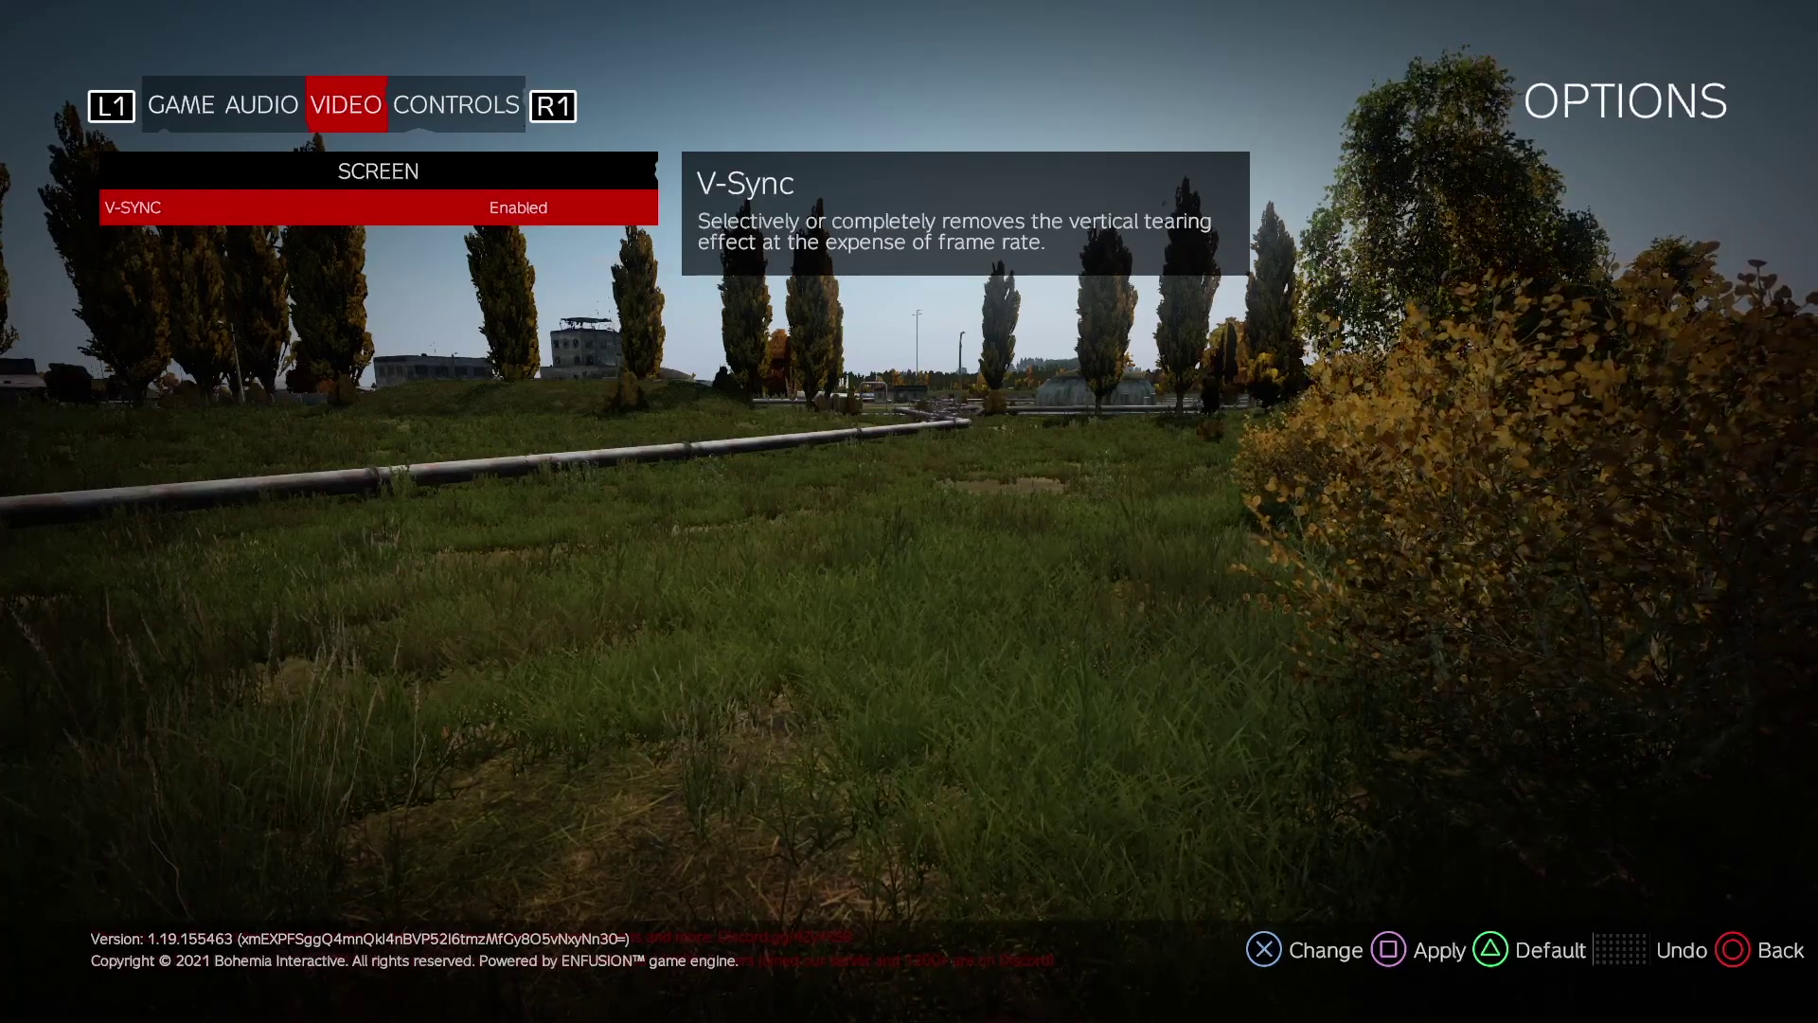
pyautogui.press('Right')
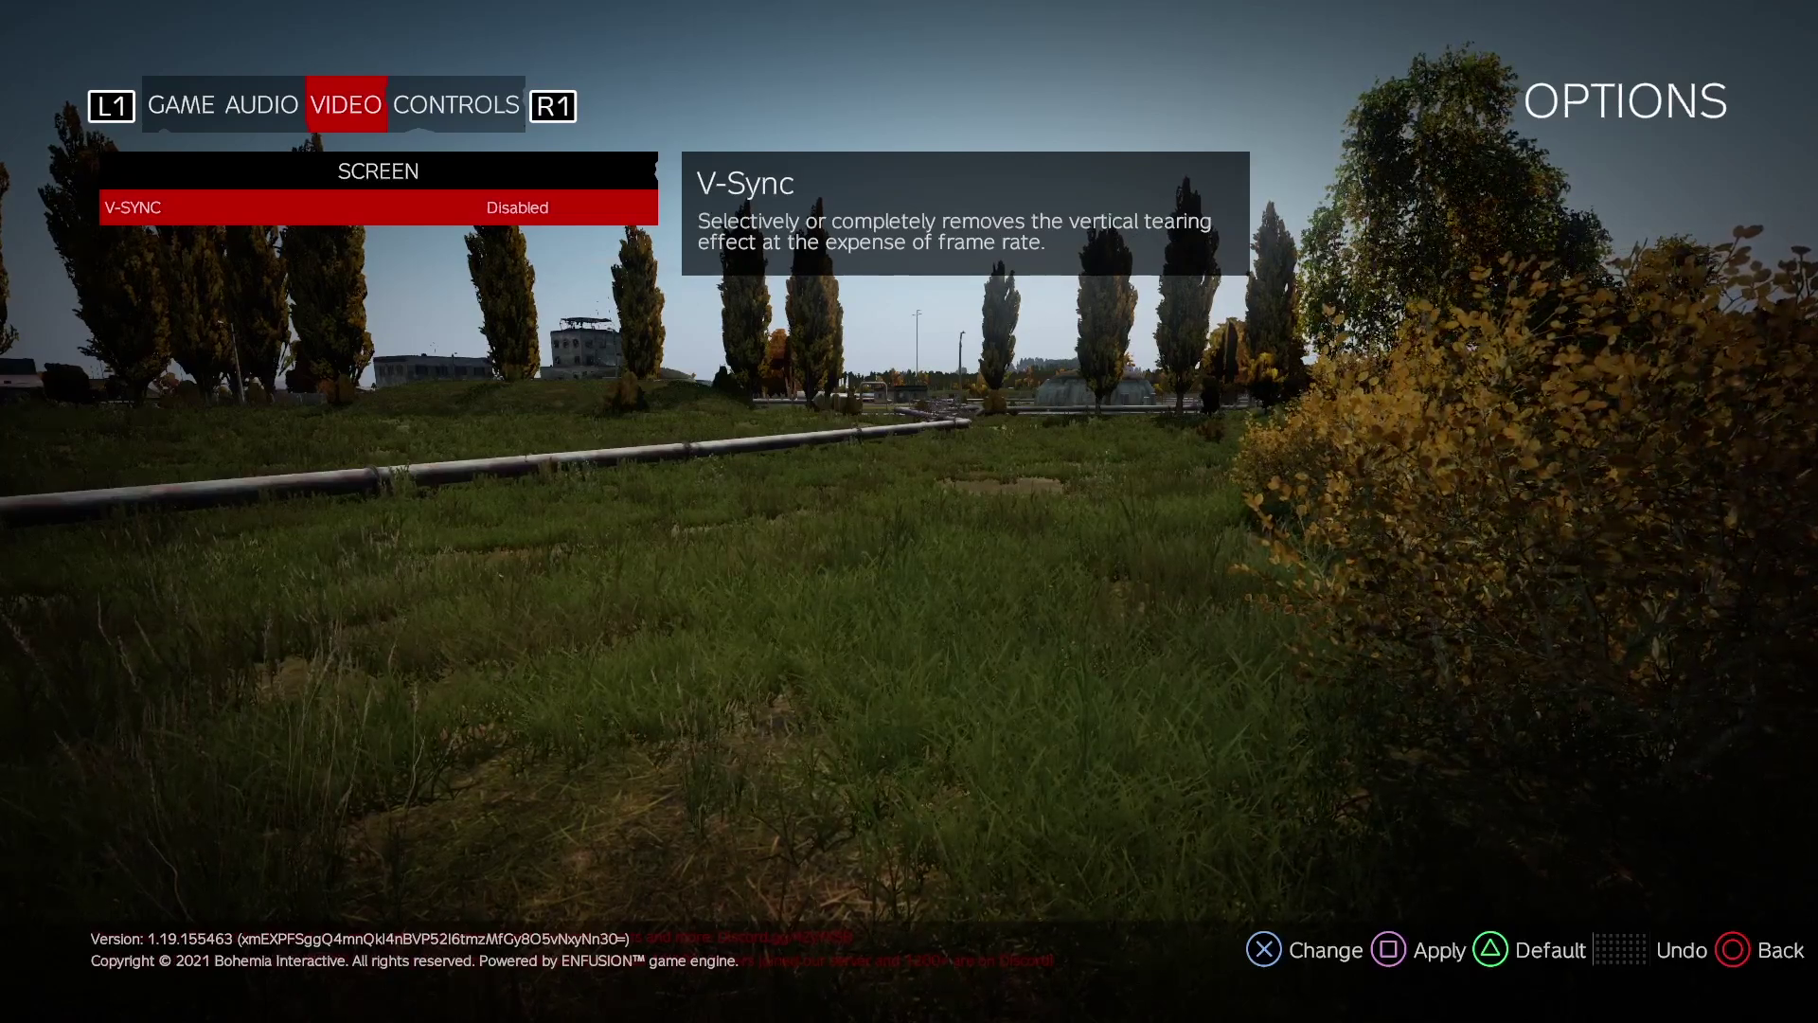
pyautogui.press('Right')
pyautogui.press('Right')
pyautogui.press('Right')
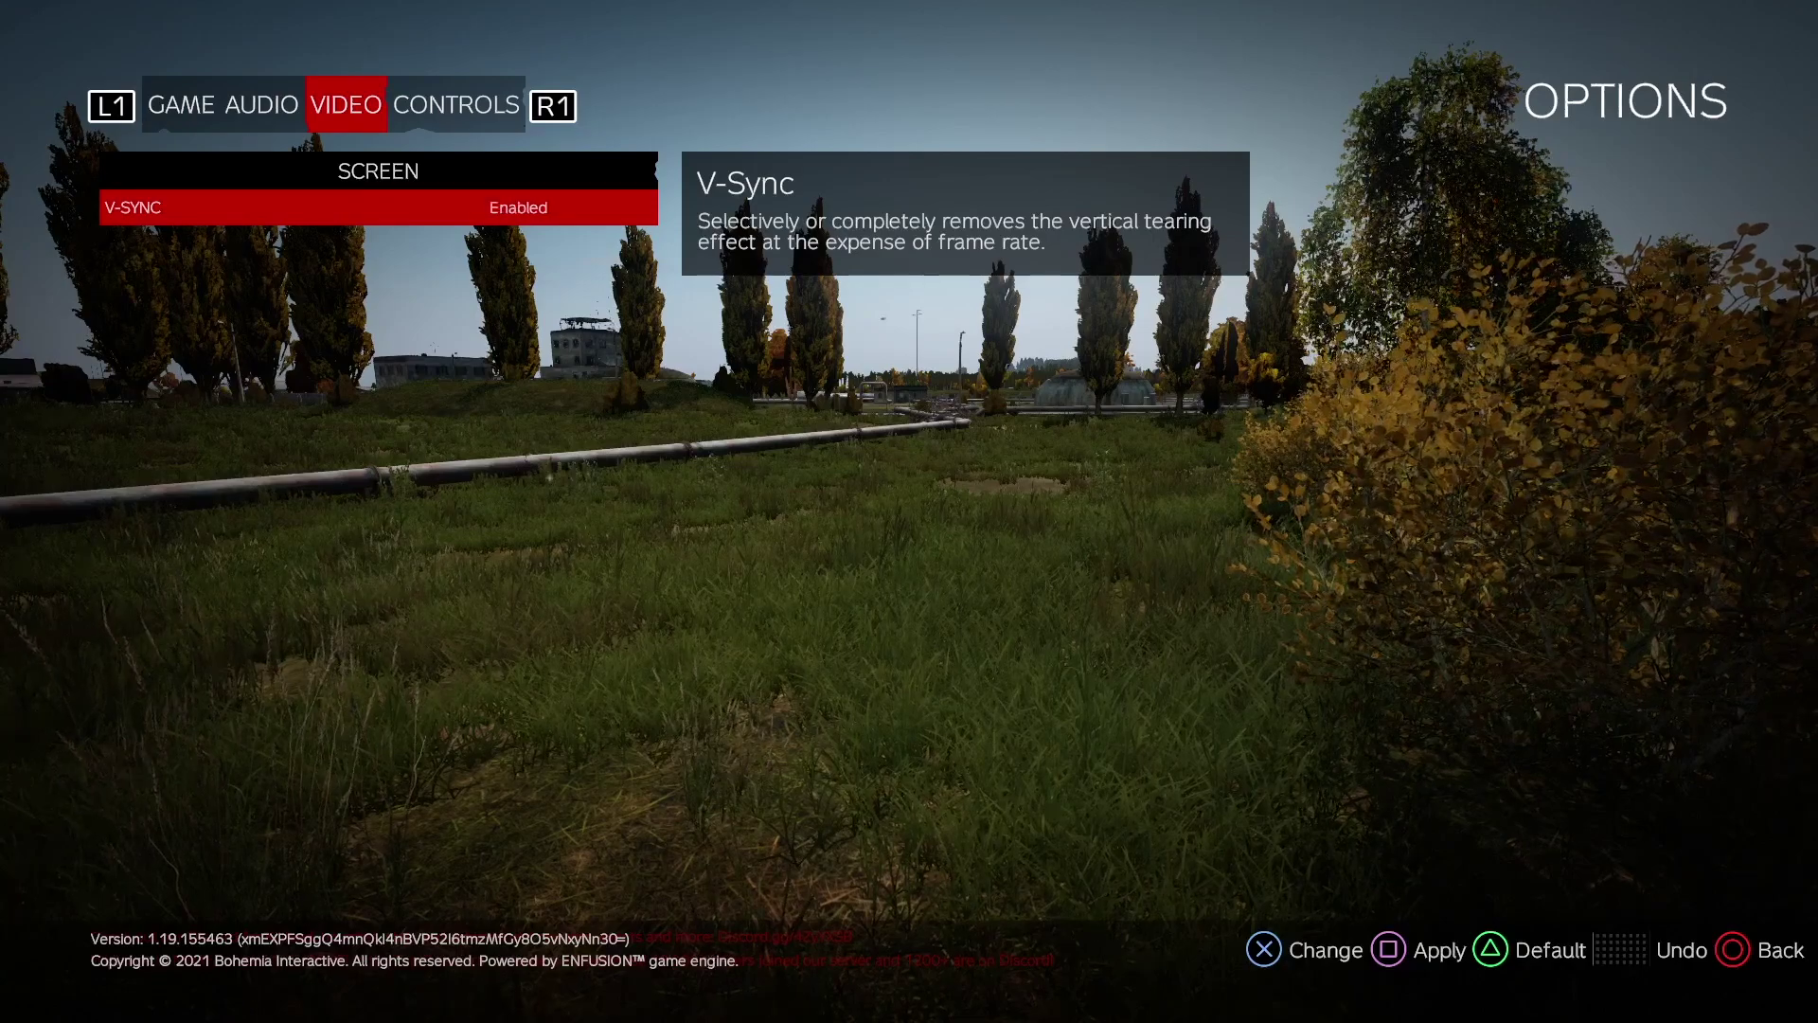
pyautogui.press('Right')
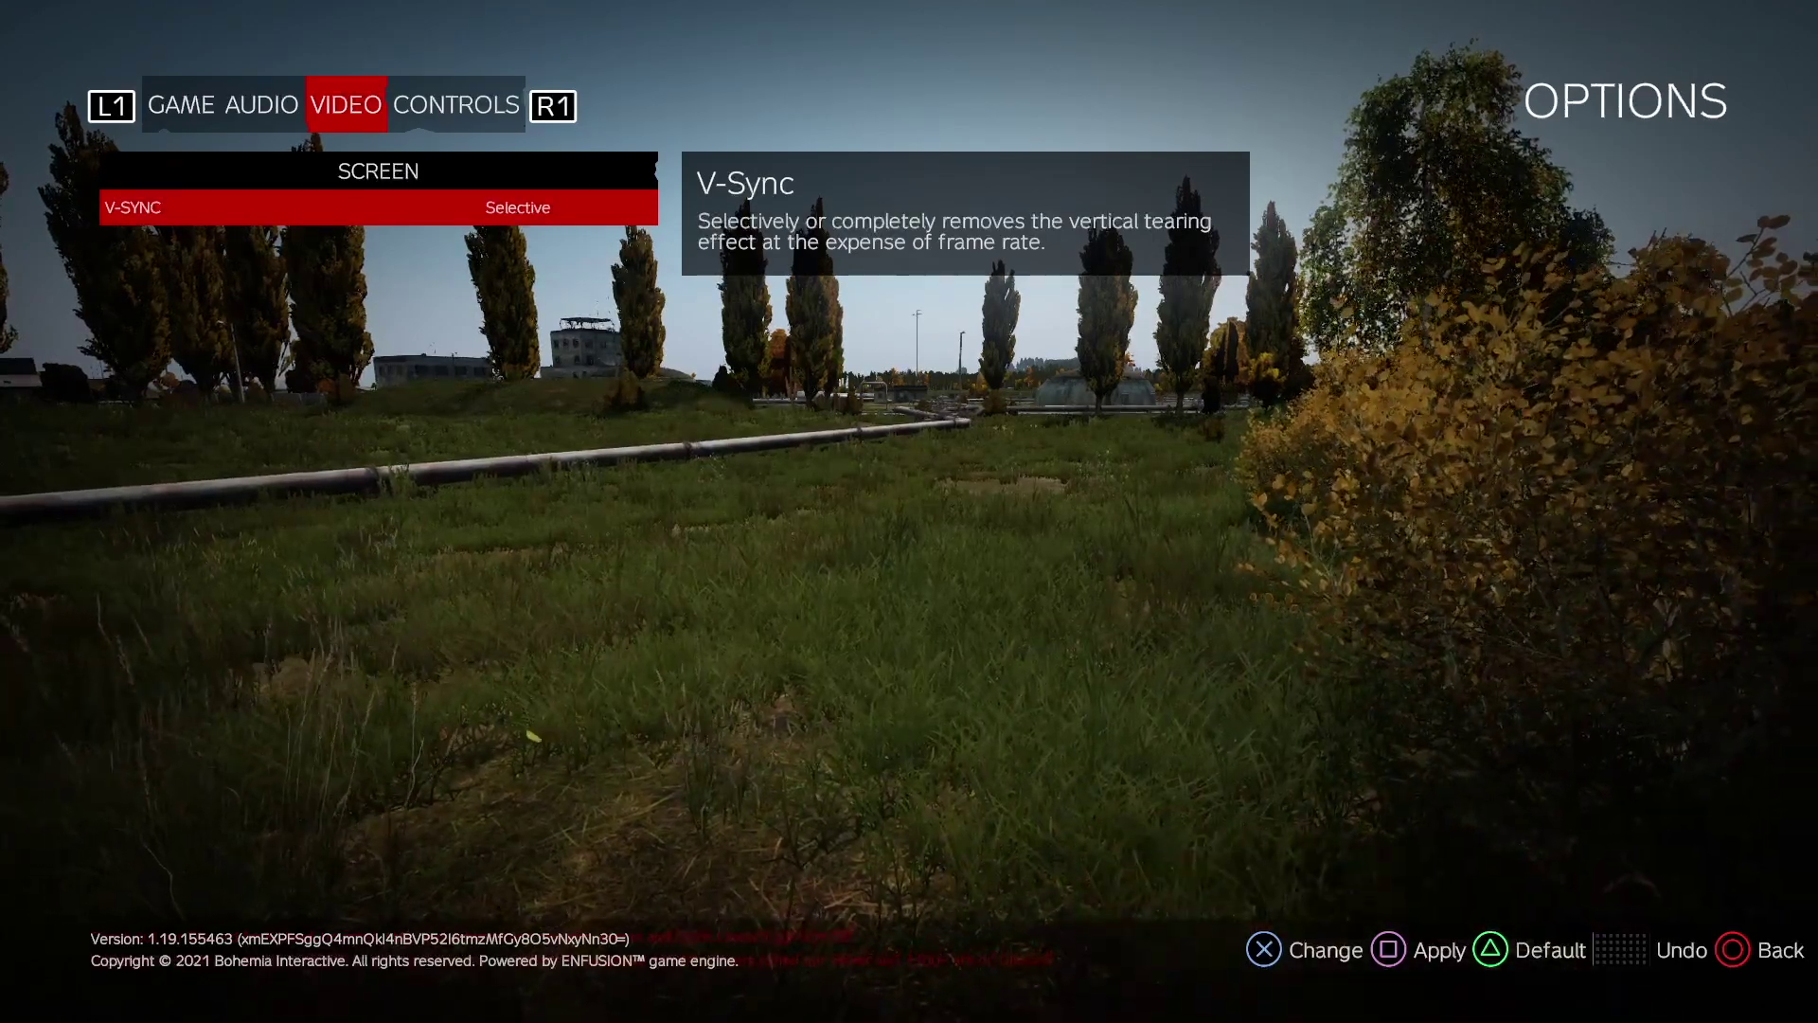
# Leave the Video settings without applying changes and return to the pause menu.
pyautogui.press('Escape')
pyautogui.press('Escape')
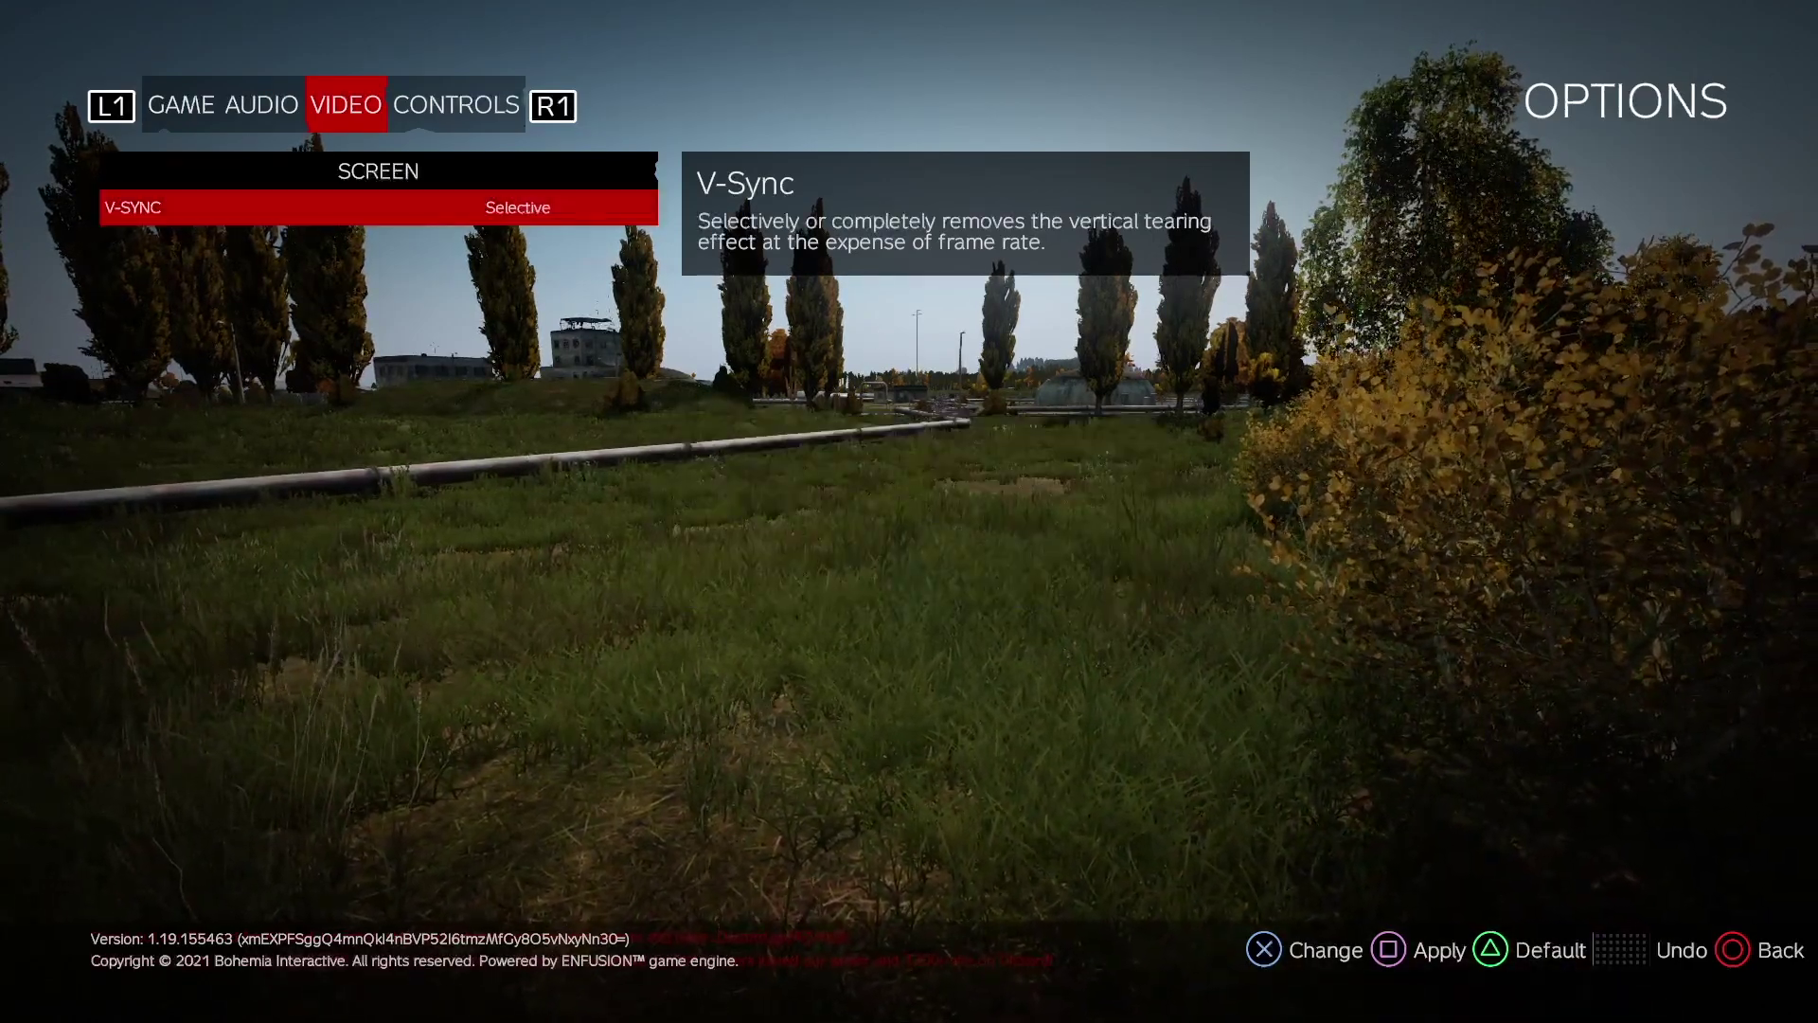
pyautogui.press('Escape')
pyautogui.press('Return')
# Reopen the options and examine the Controls settings for mouse and keyboard, aim assist, movement and vehicle sensitivity, and vertical view inversion.
pyautogui.press('Up')
pyautogui.press('Up')
pyautogui.press('Up')
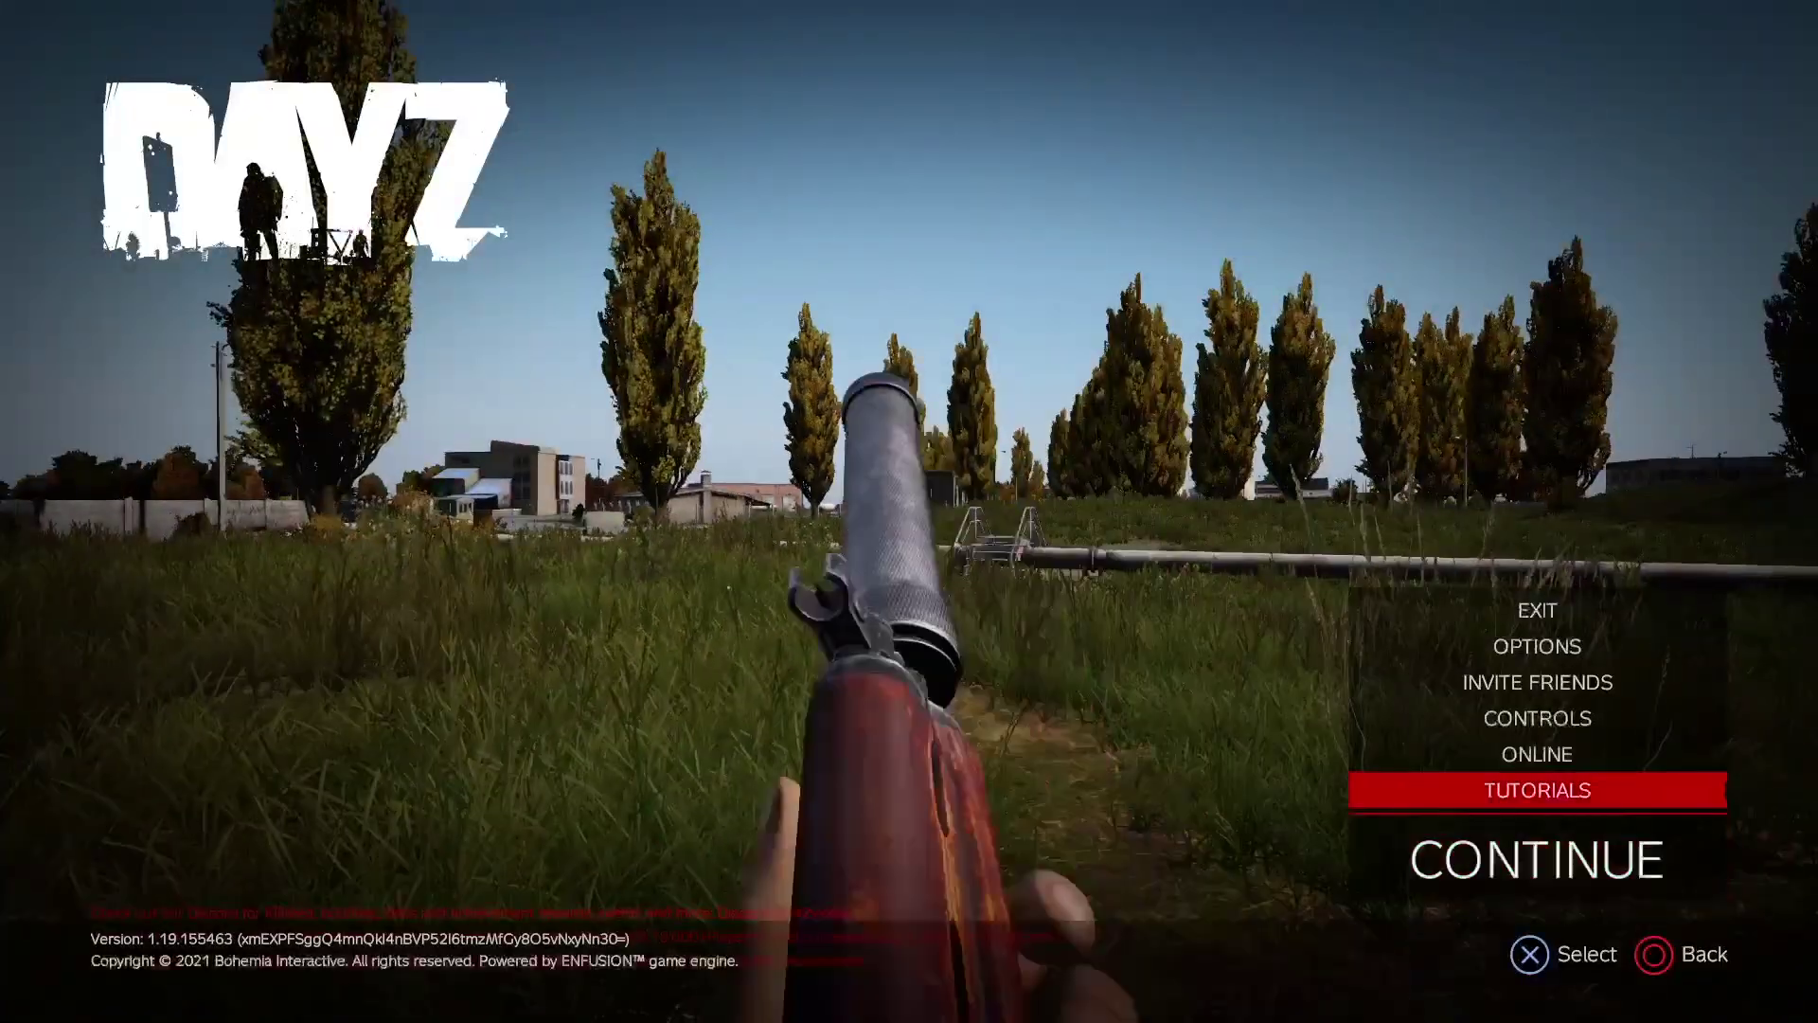
pyautogui.press('Return')
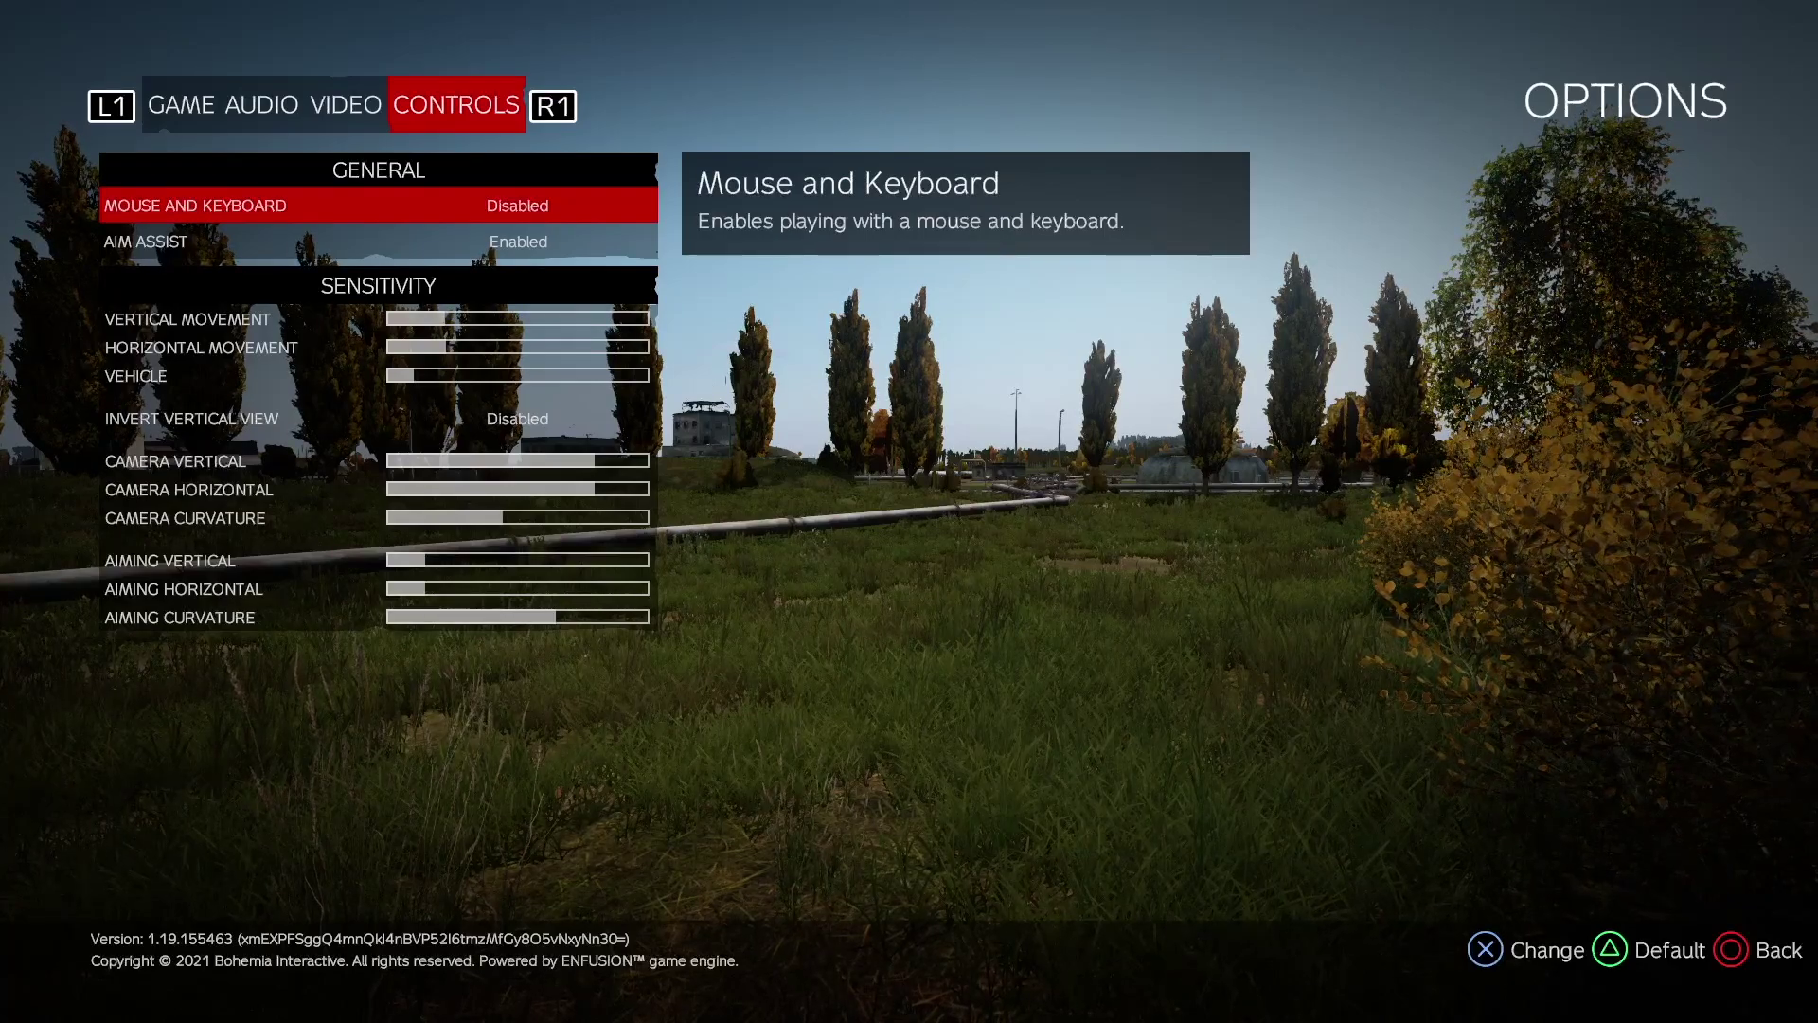
pyautogui.press('Down')
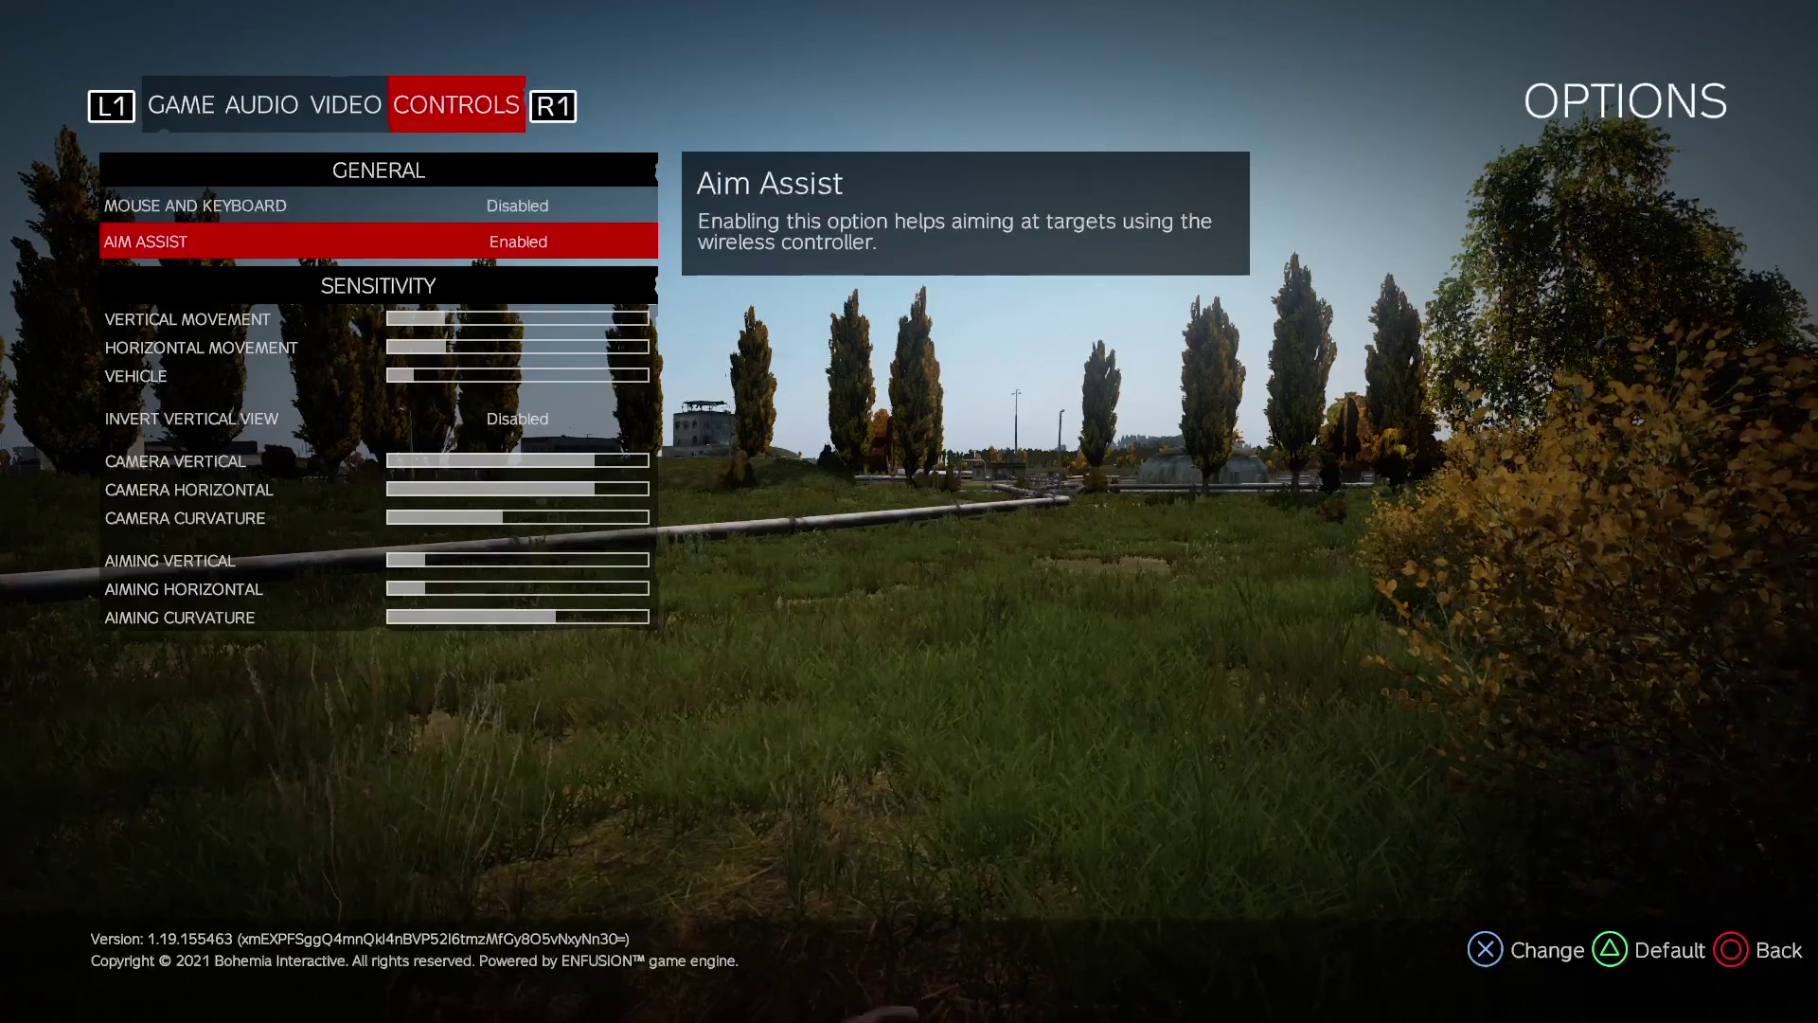
pyautogui.press('Down')
pyautogui.press('Down')
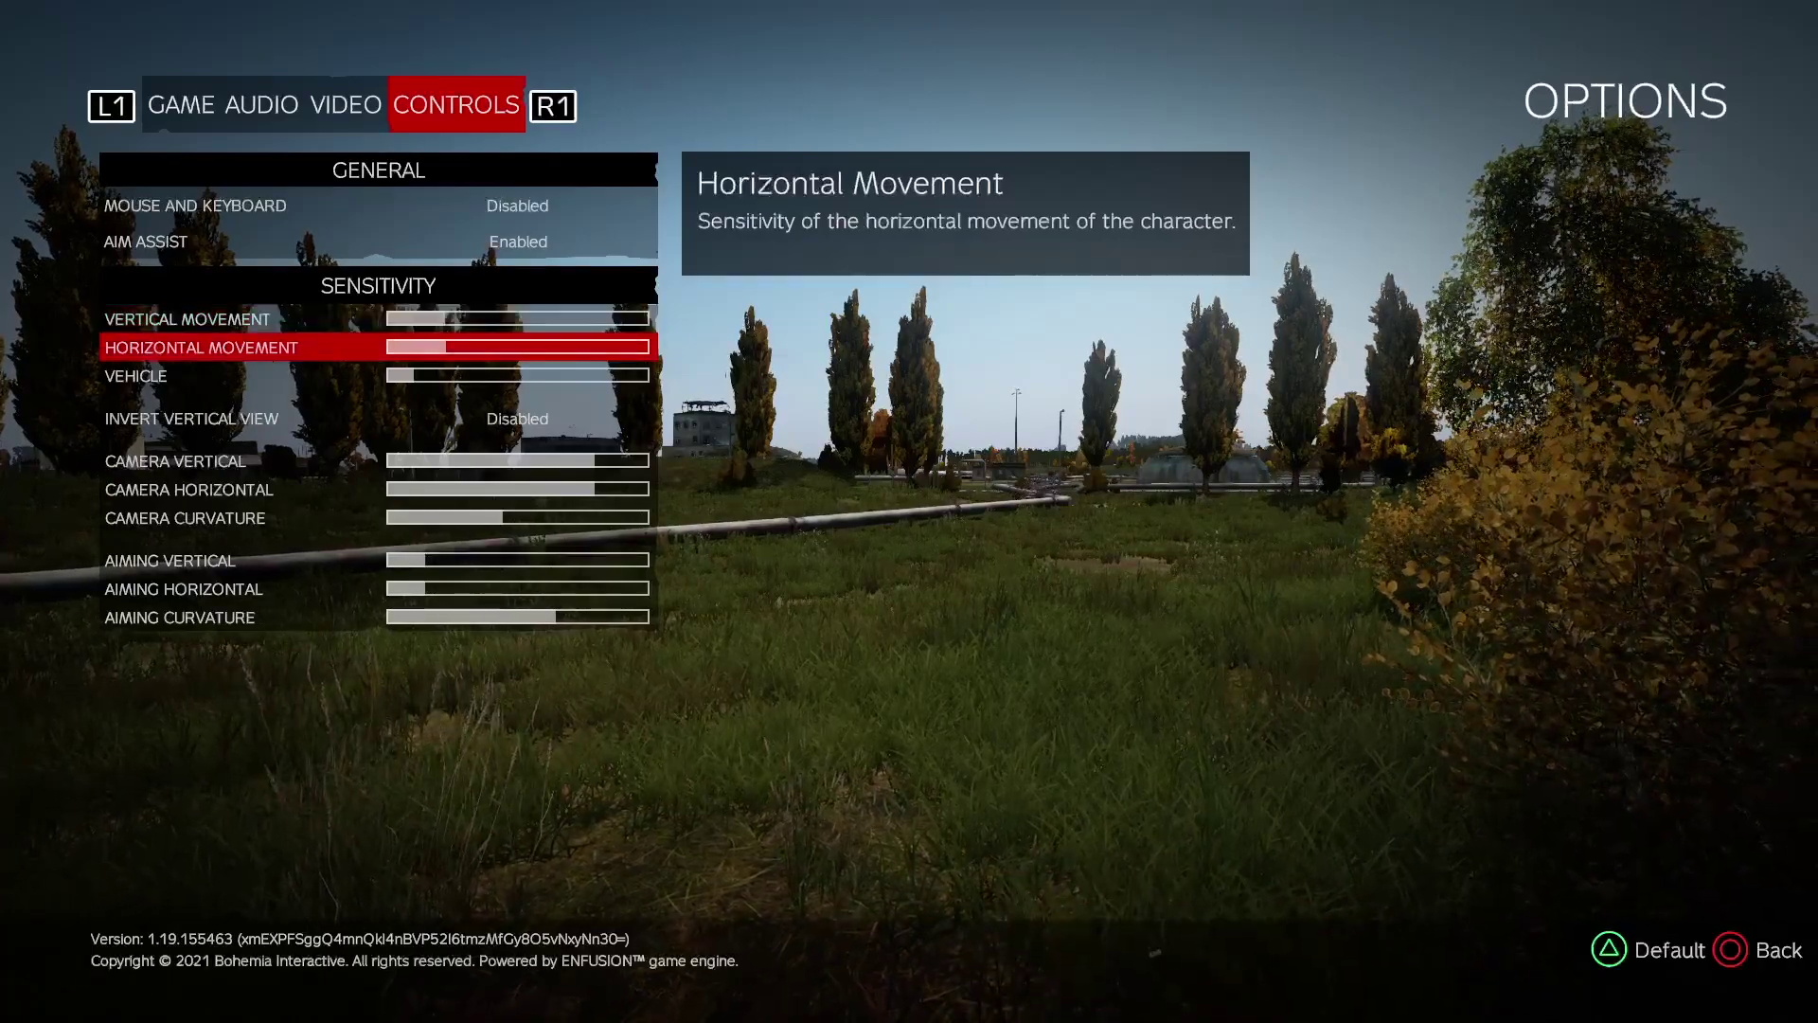
pyautogui.press('Down')
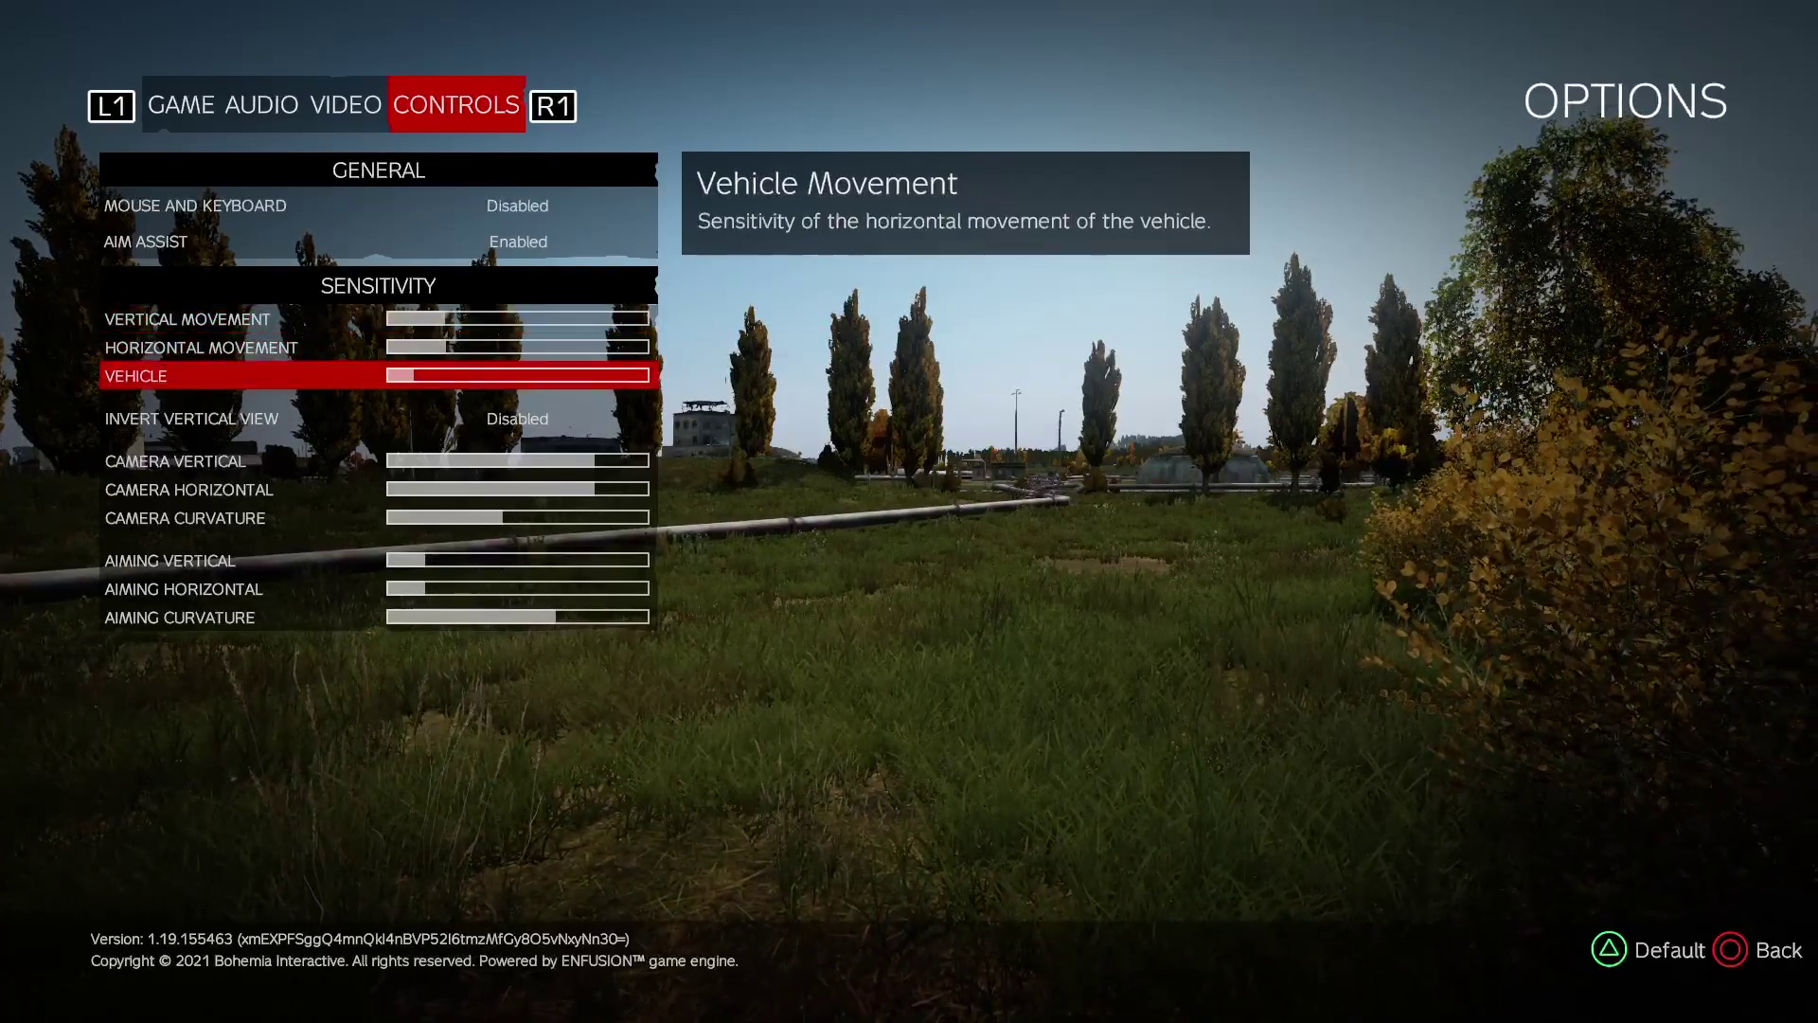
pyautogui.press('Down')
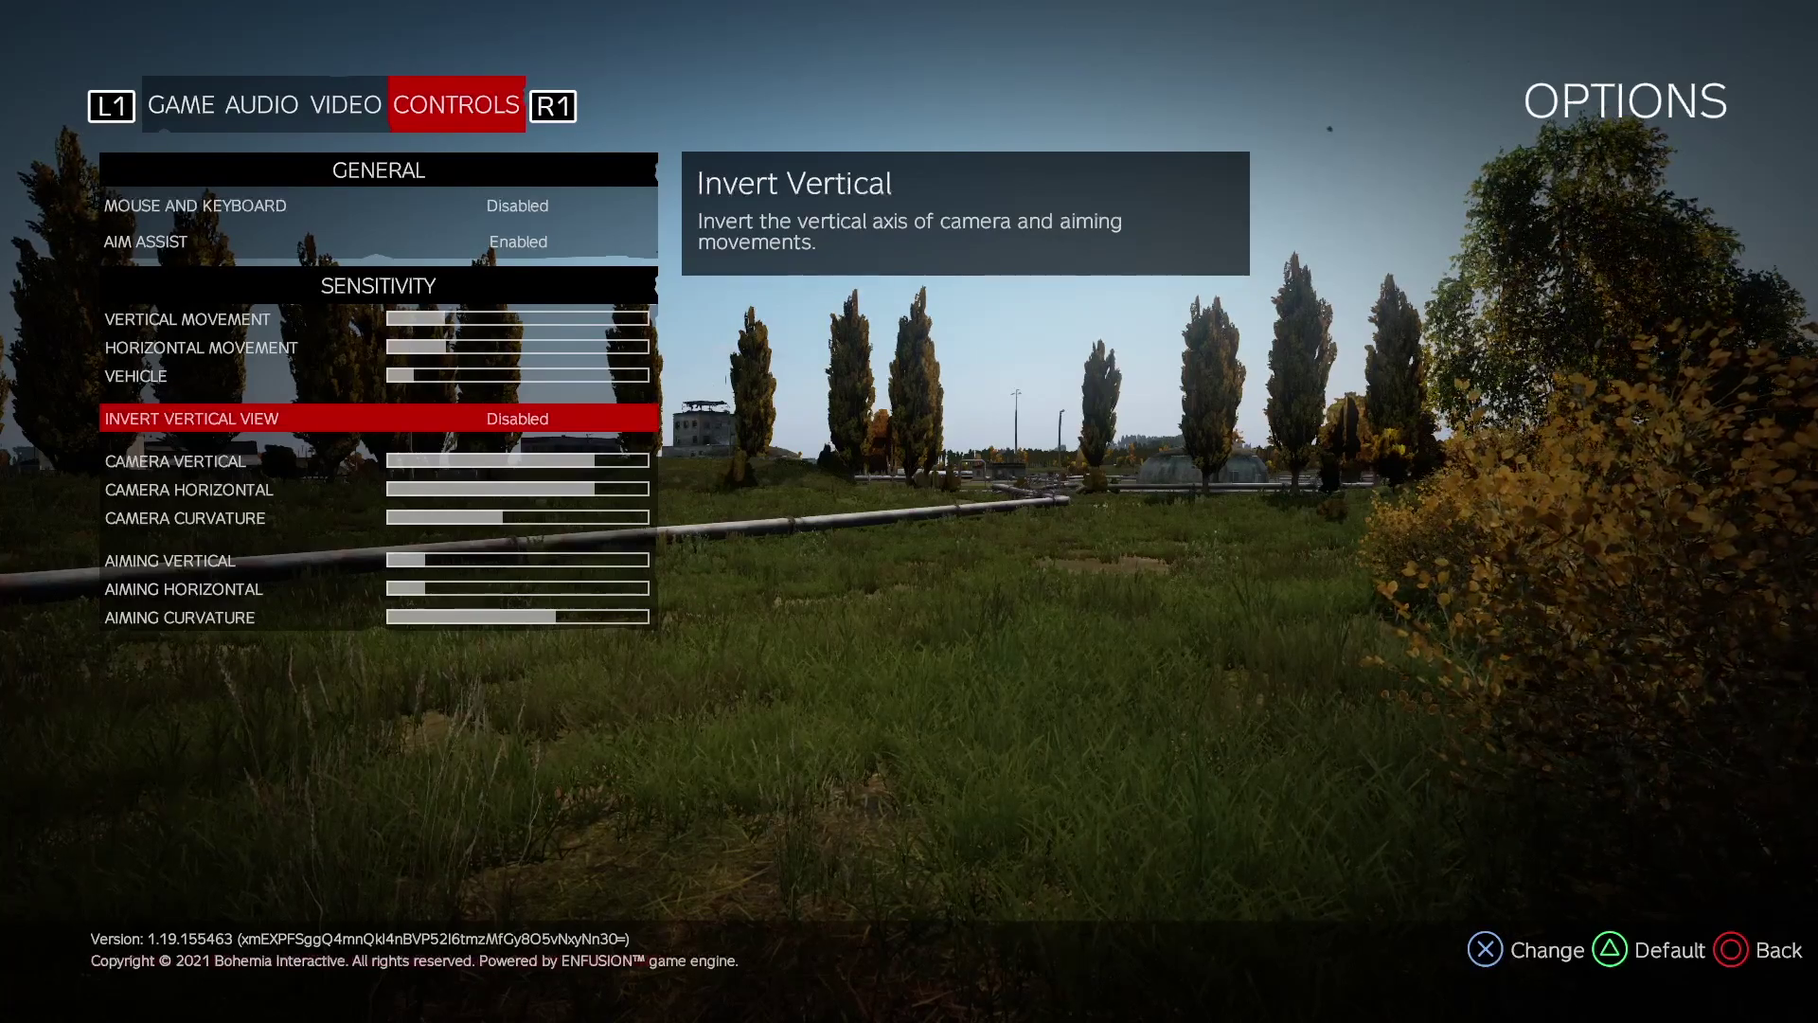
# Examine the camera and aiming sensitivity settings, including vertical, horizontal and curvature, in the Controls options.
pyautogui.press('Down')
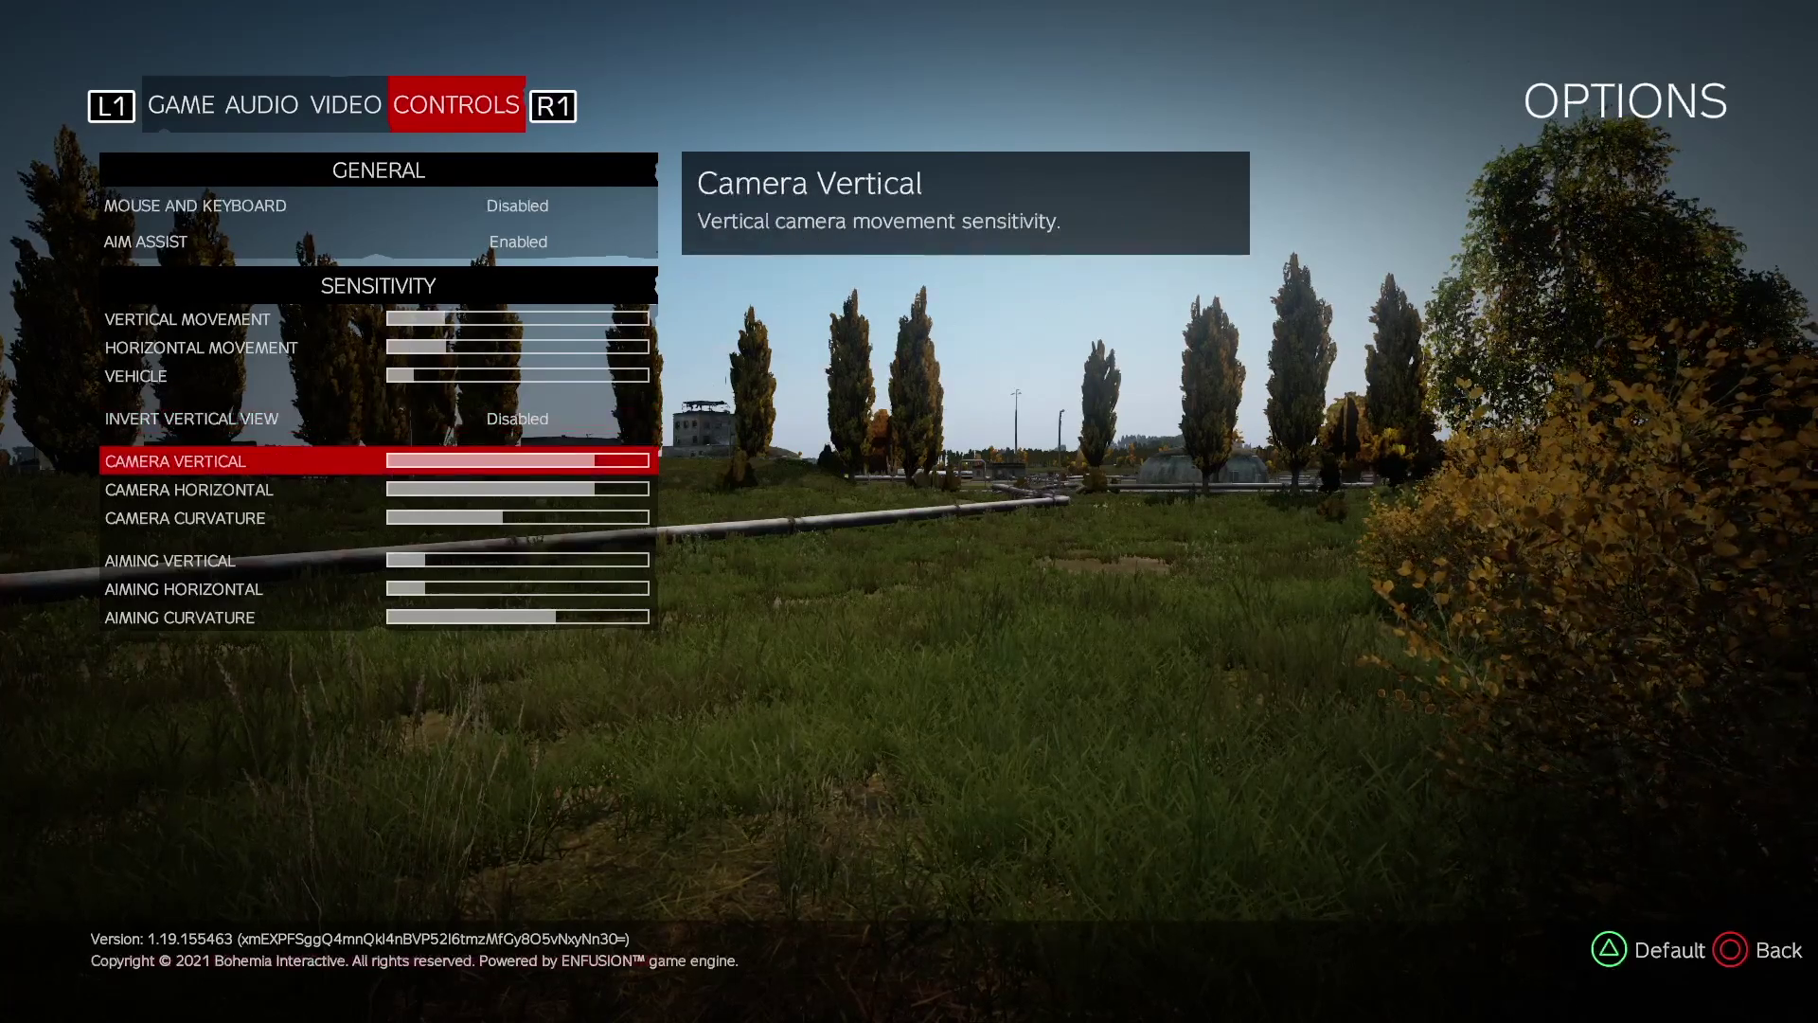
pyautogui.press('Down')
pyautogui.press('Down')
pyautogui.press('Down')
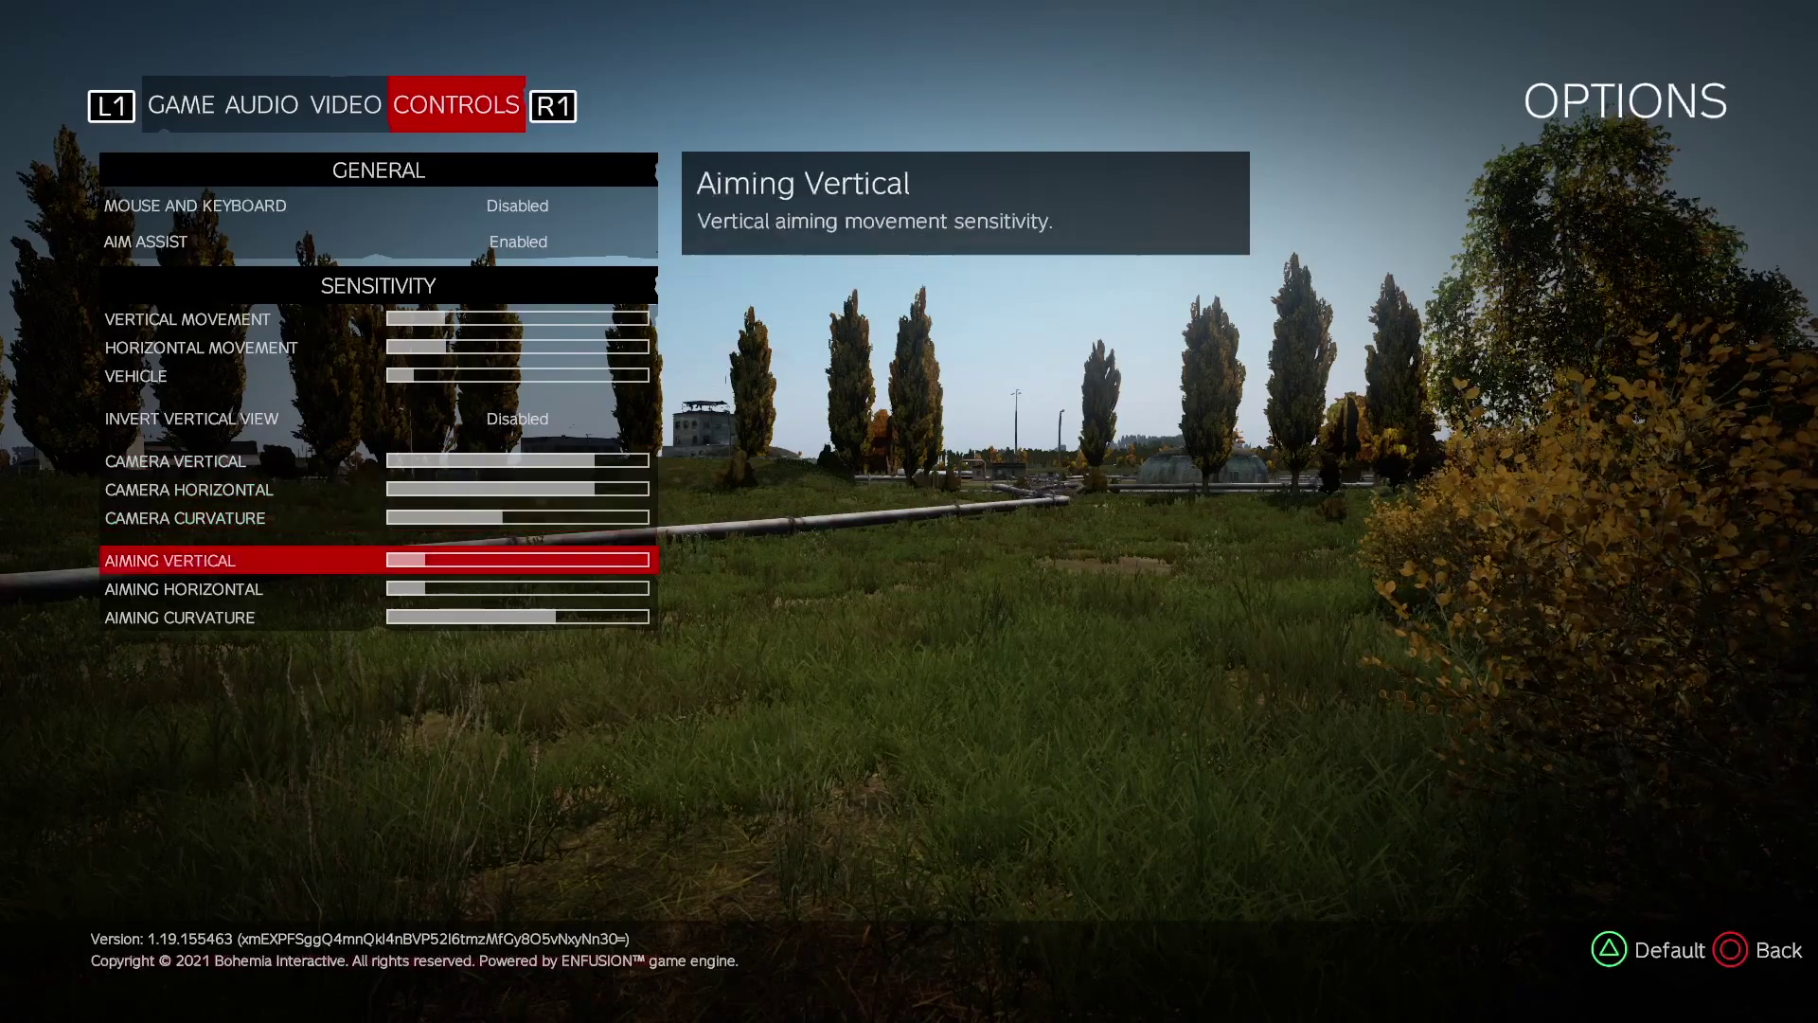
pyautogui.press('Down')
pyautogui.press('Down')
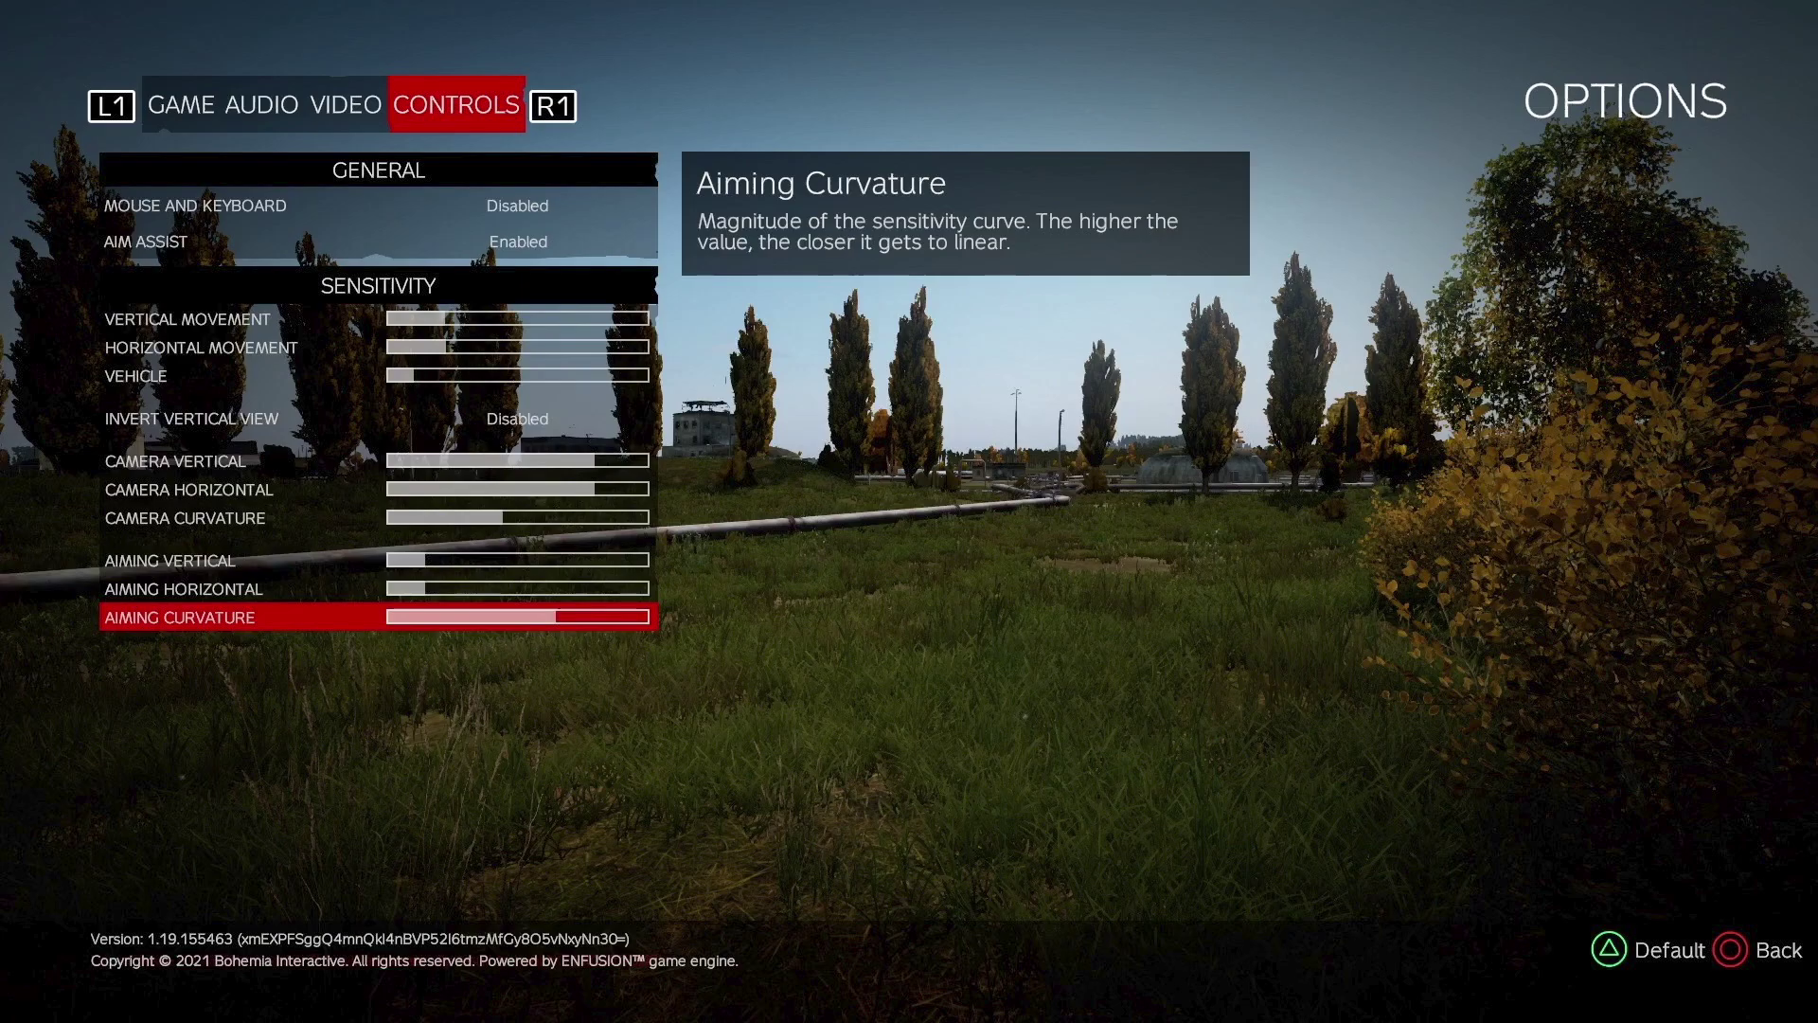
# Review the controller layout for the General, Combat Stance, Inventory, Vehicles and Menus categories.
pyautogui.press('Down')
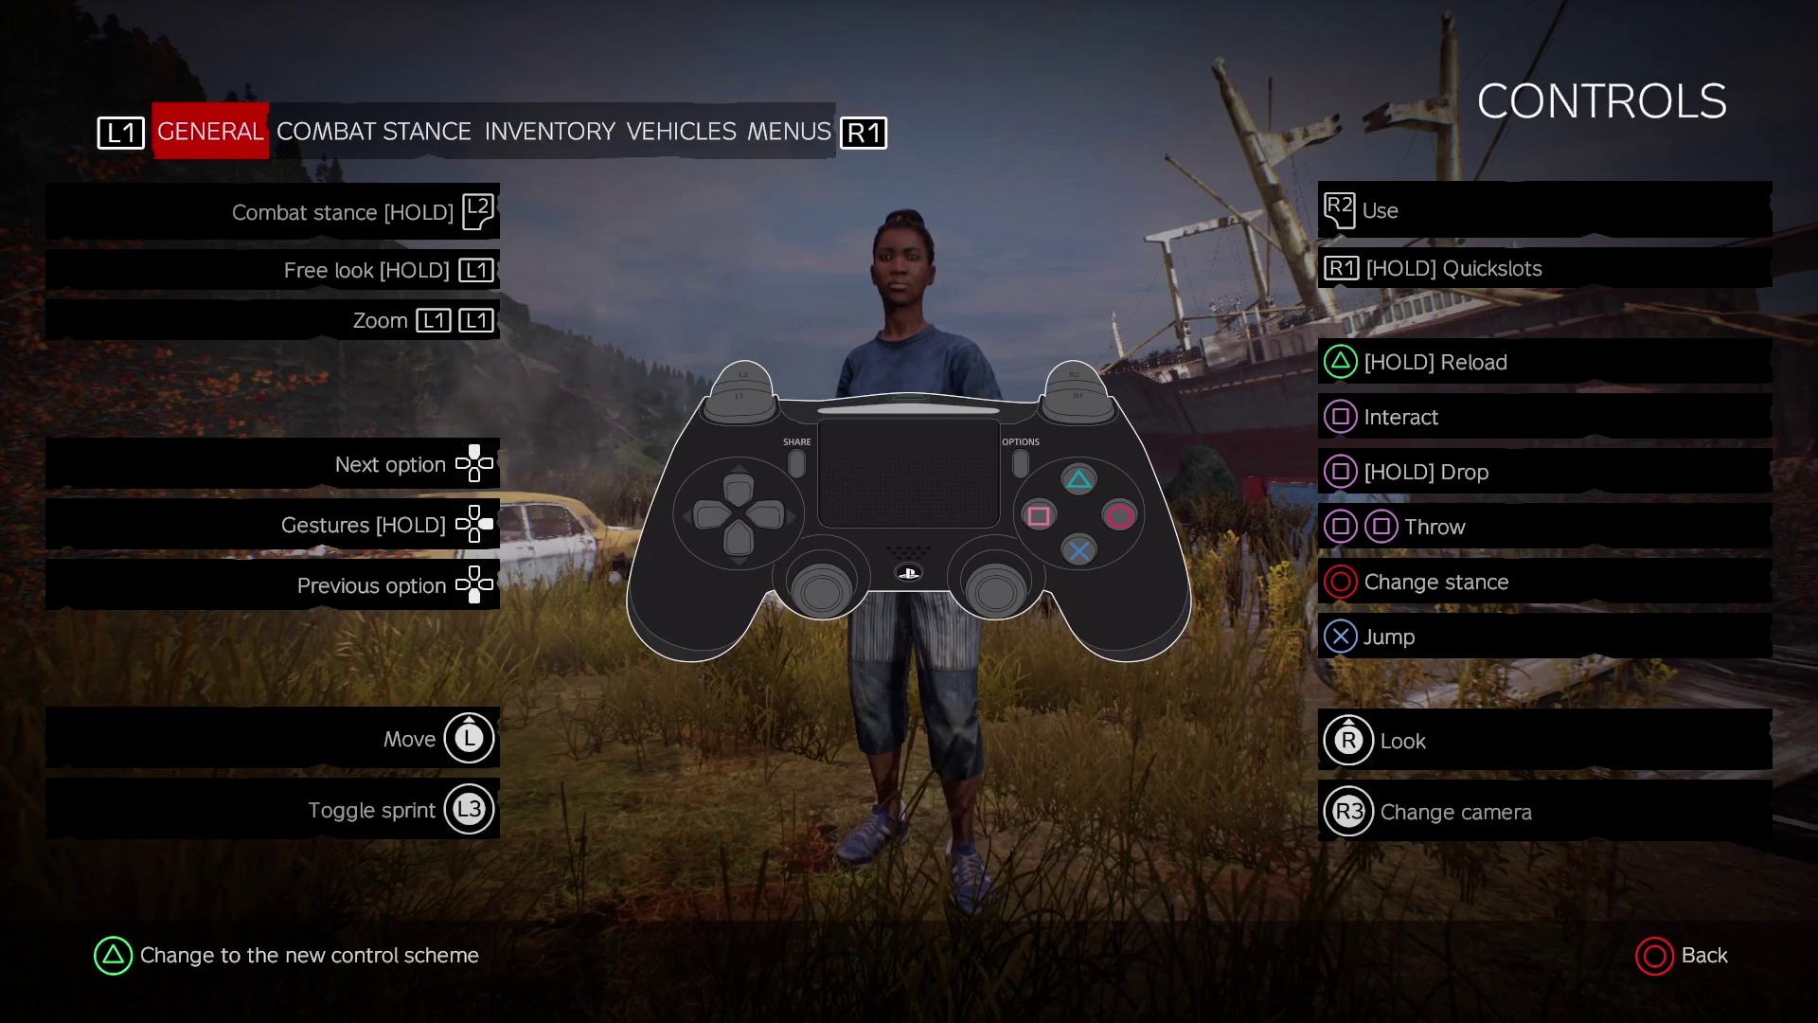
pyautogui.press('e')
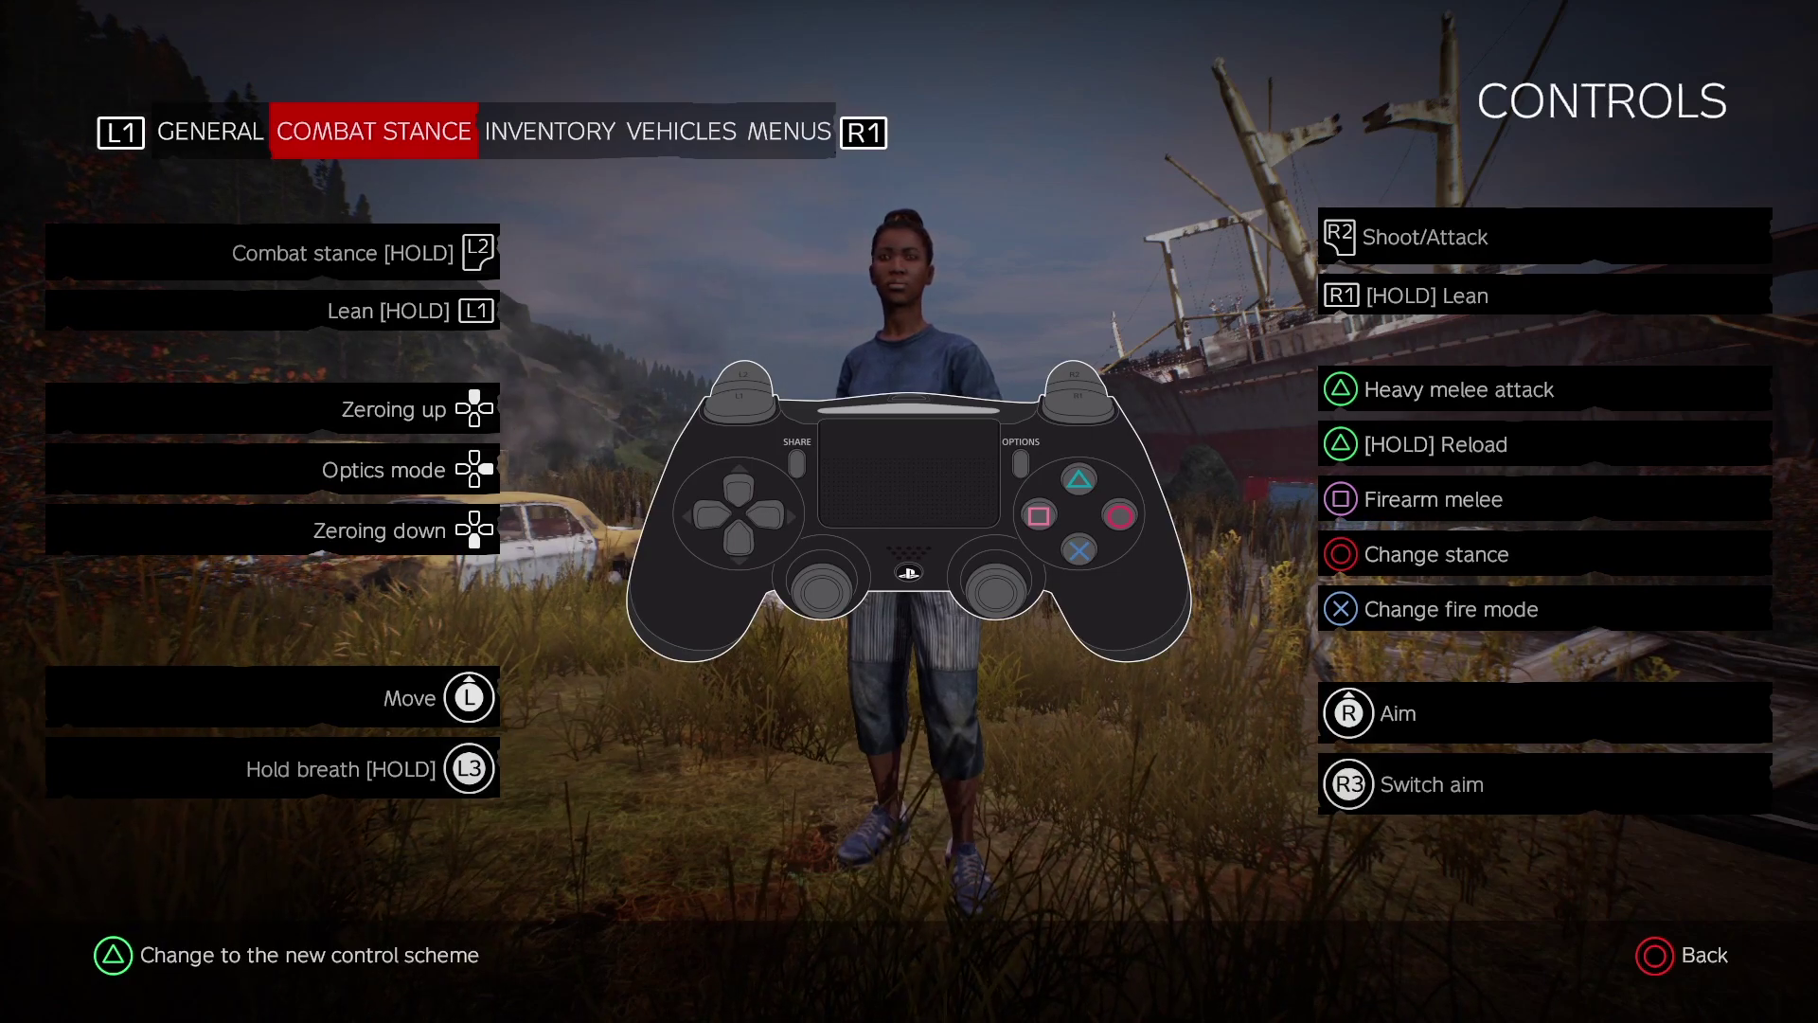
pyautogui.press('e')
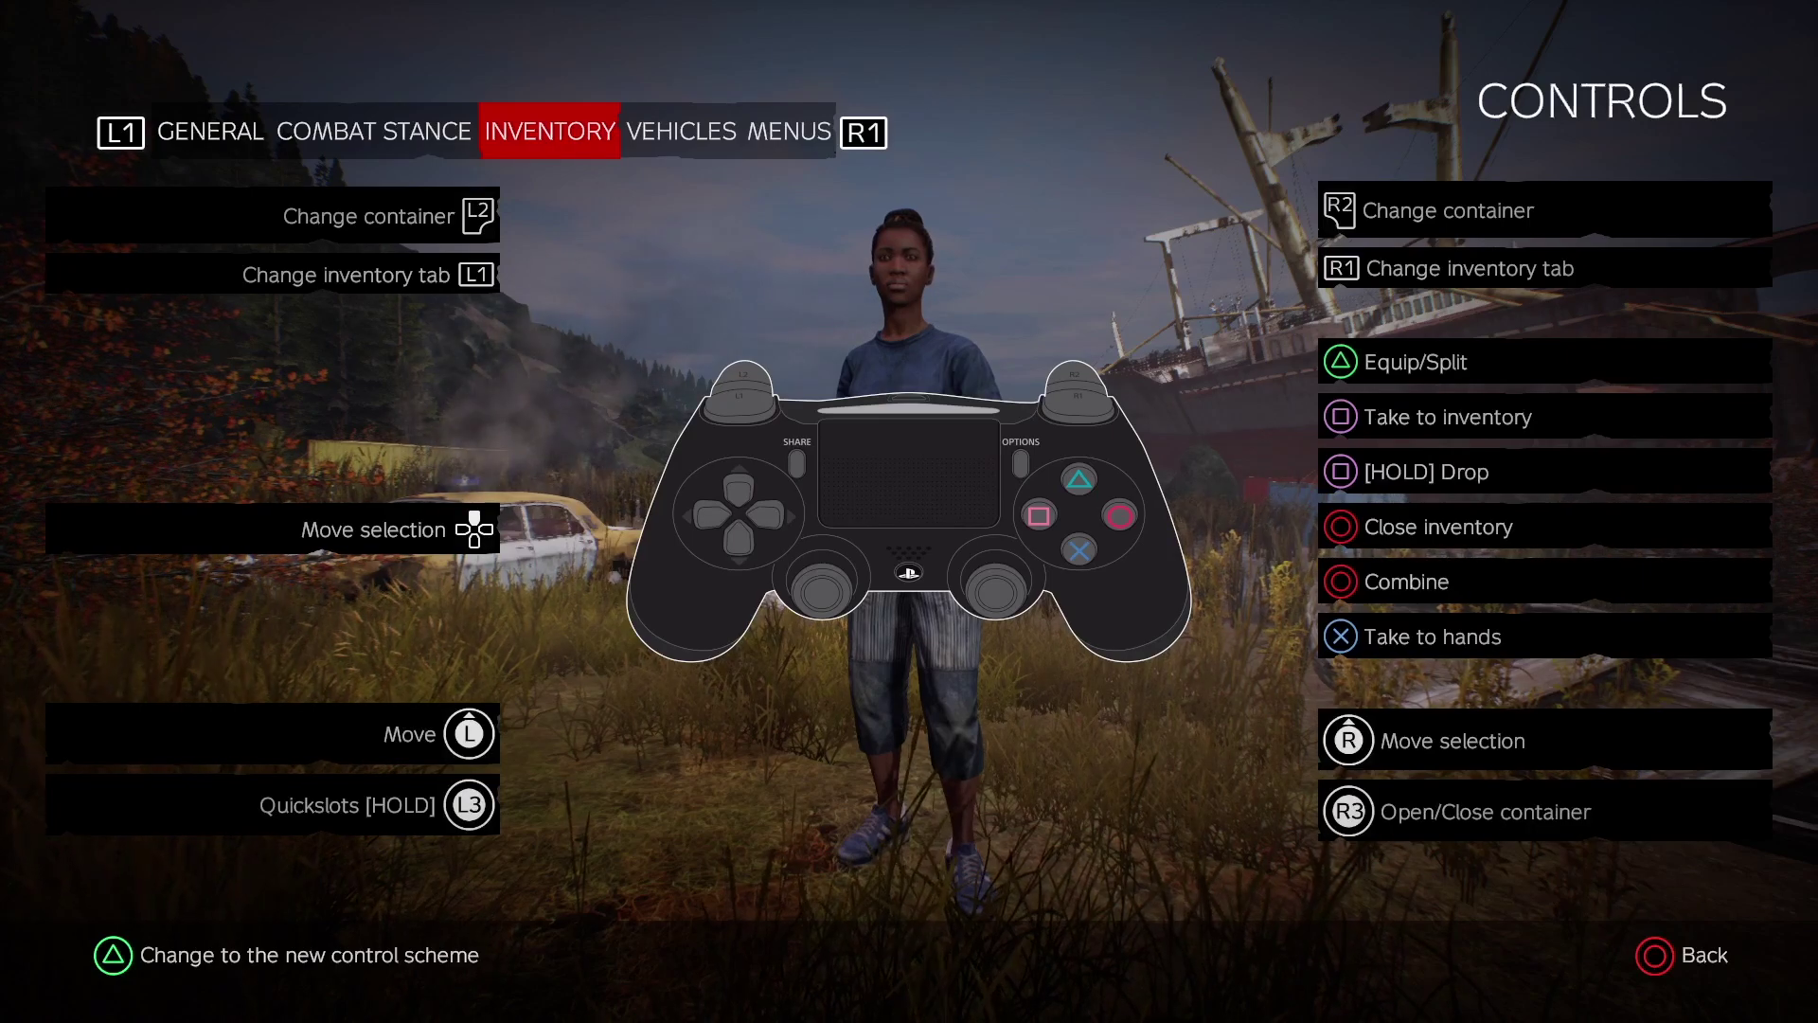
pyautogui.press('e')
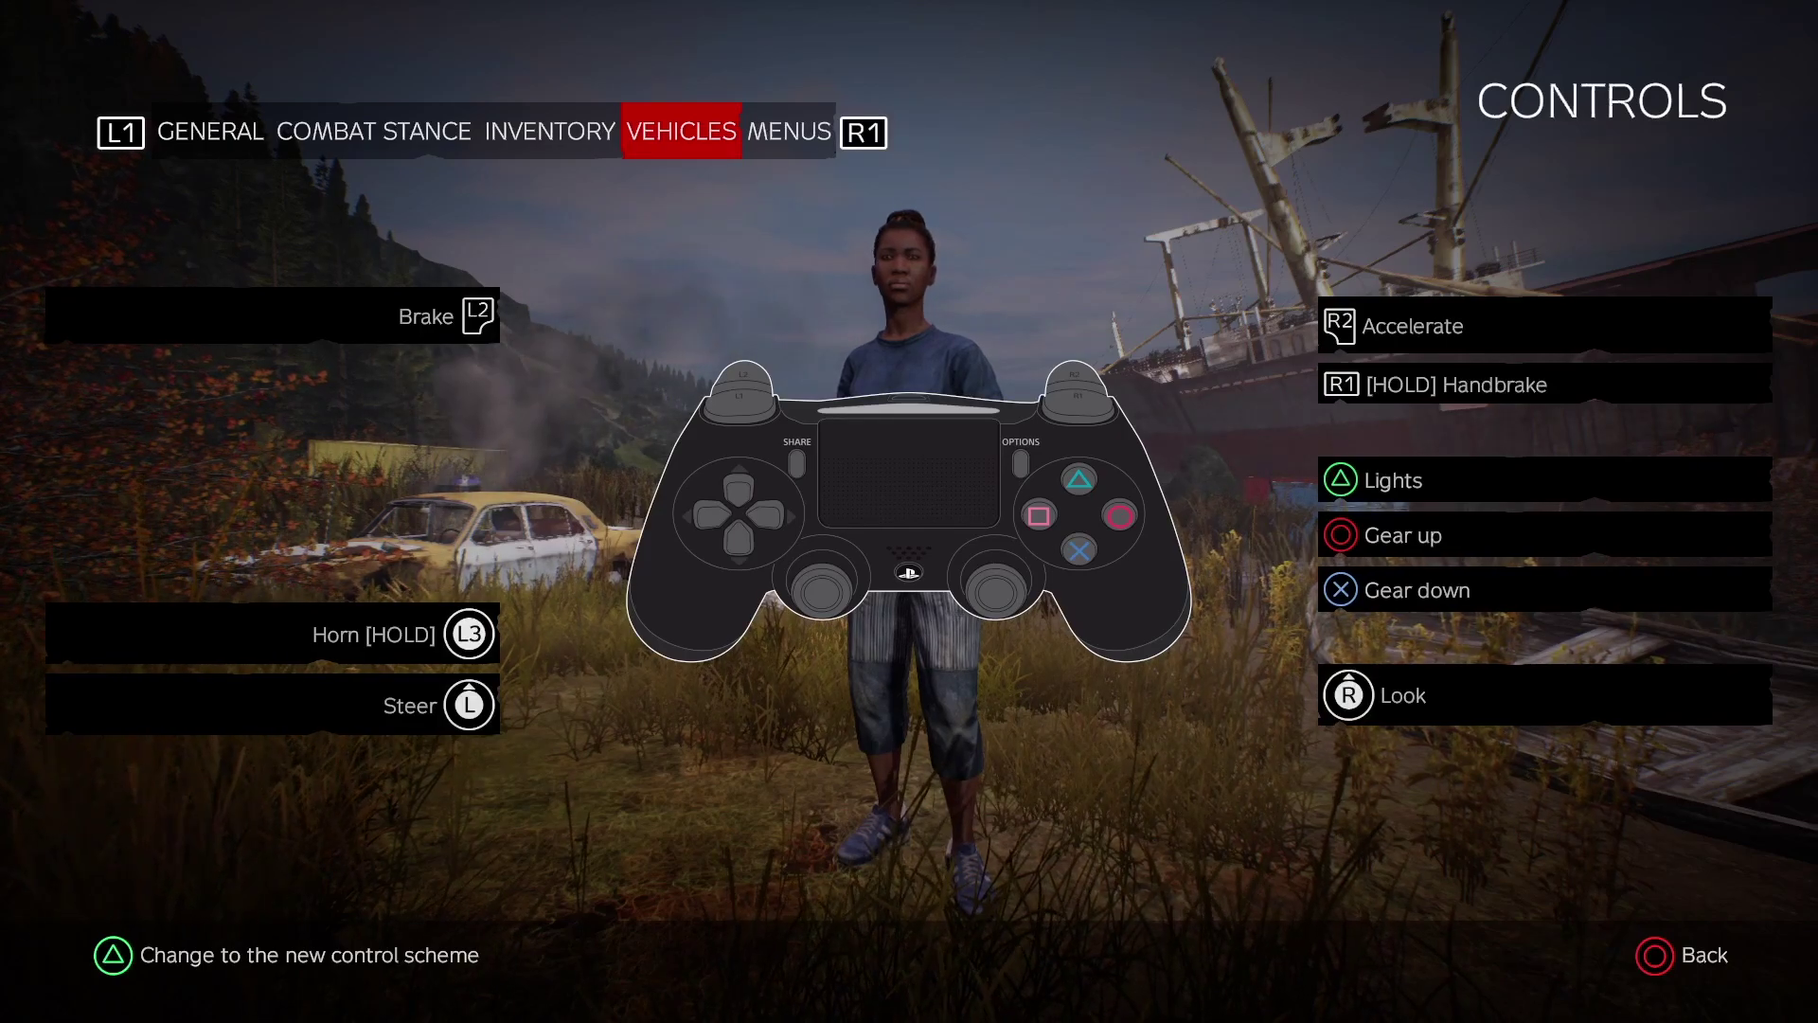
pyautogui.press('e')
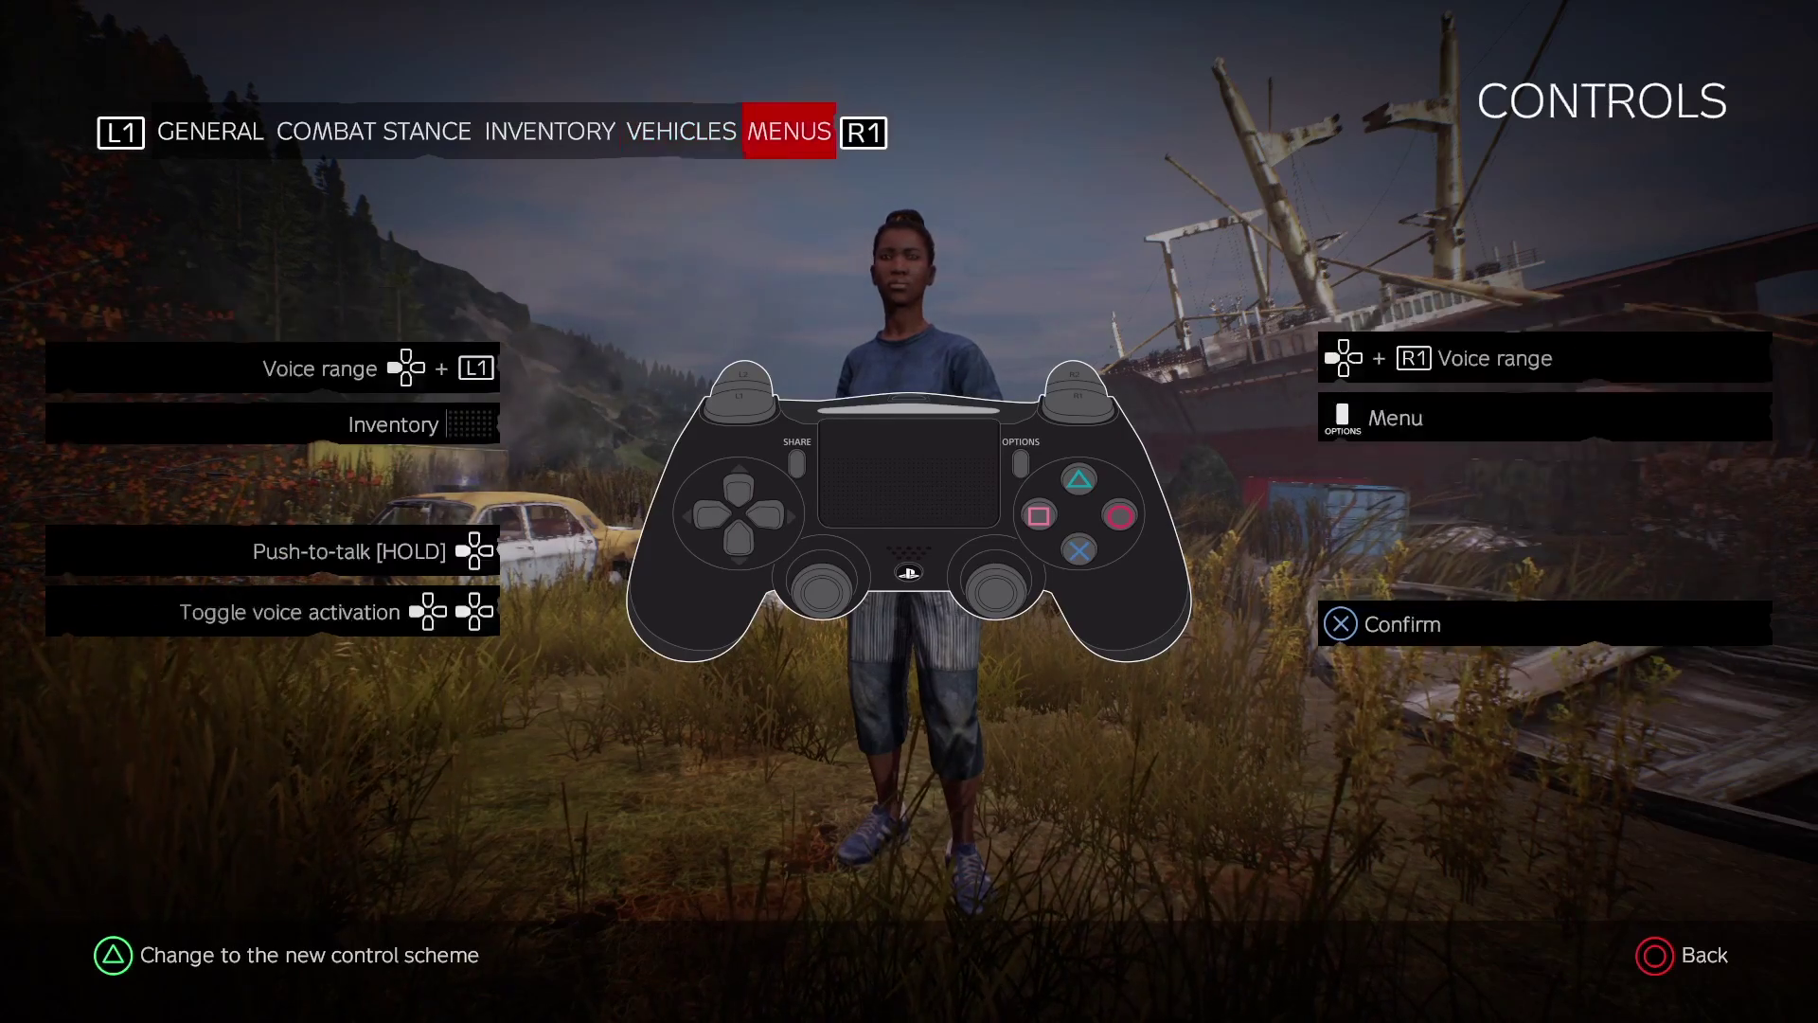